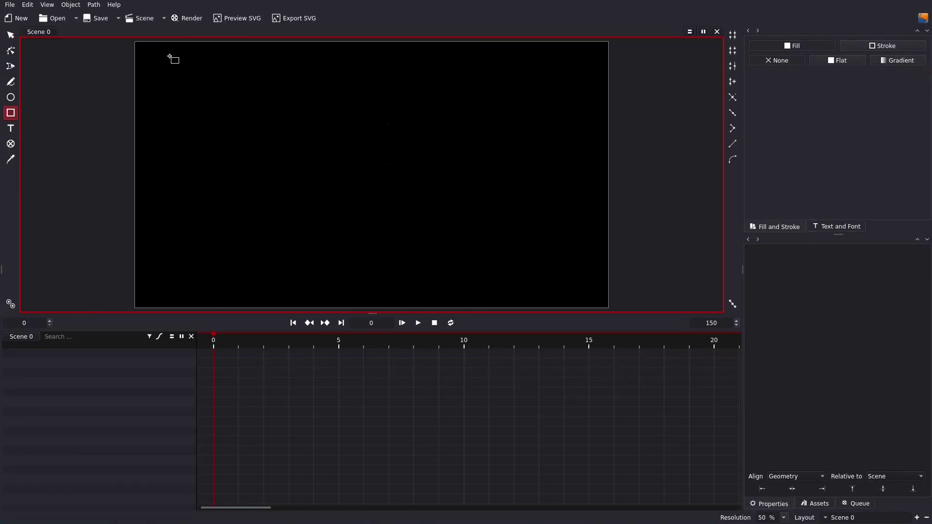
Draw a rectangle slightly larger than the whole canvas and give it the flat colour #ffffb800.
left_click_drag(132, 41, 616, 324)
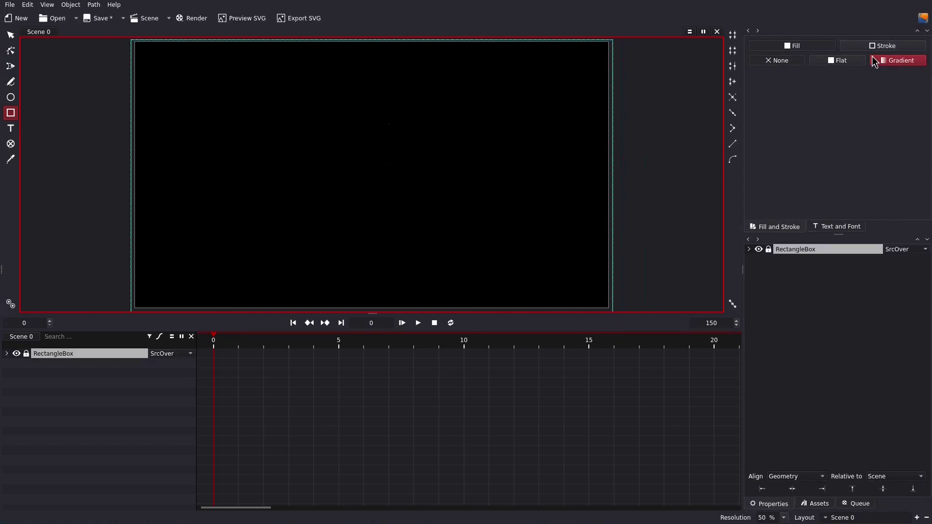
left_click(836, 67)
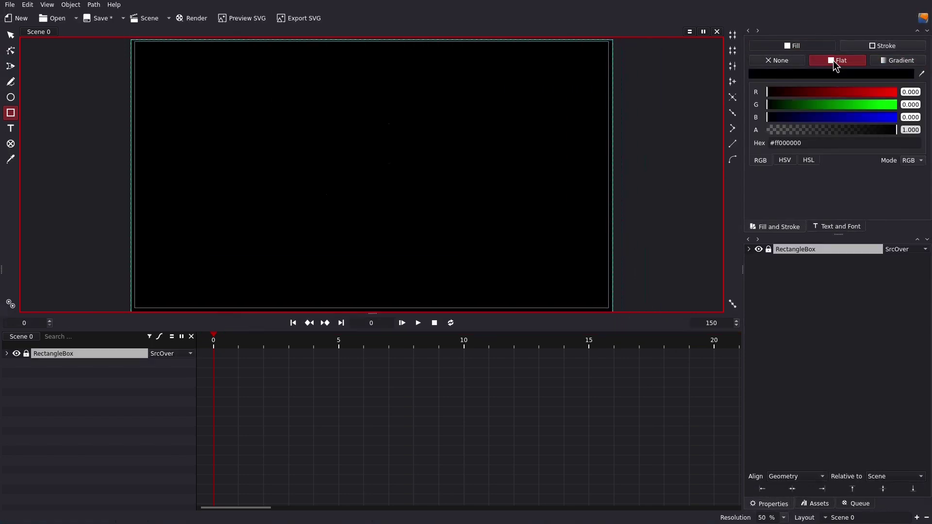
left_click_drag(843, 92, 862, 106)
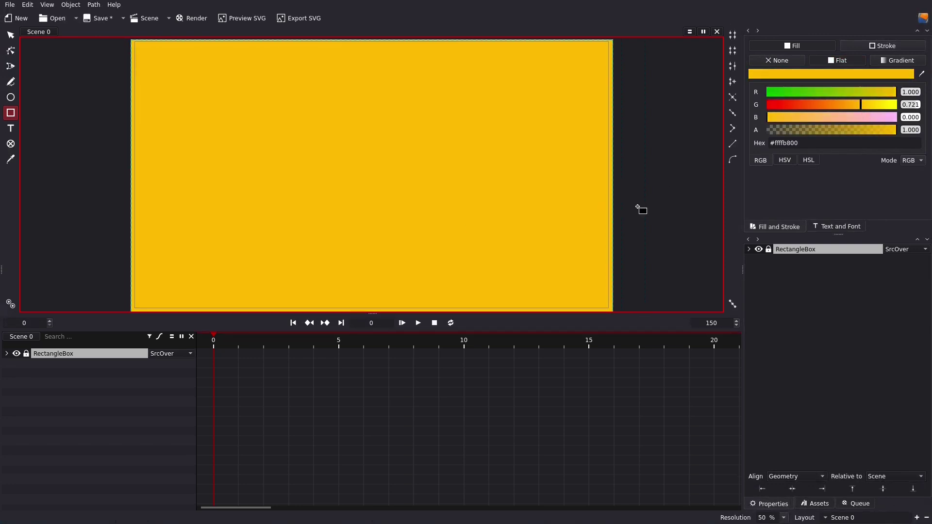
Add a text object reading "Hello" near the middle of the canvas.
left_click(12, 130)
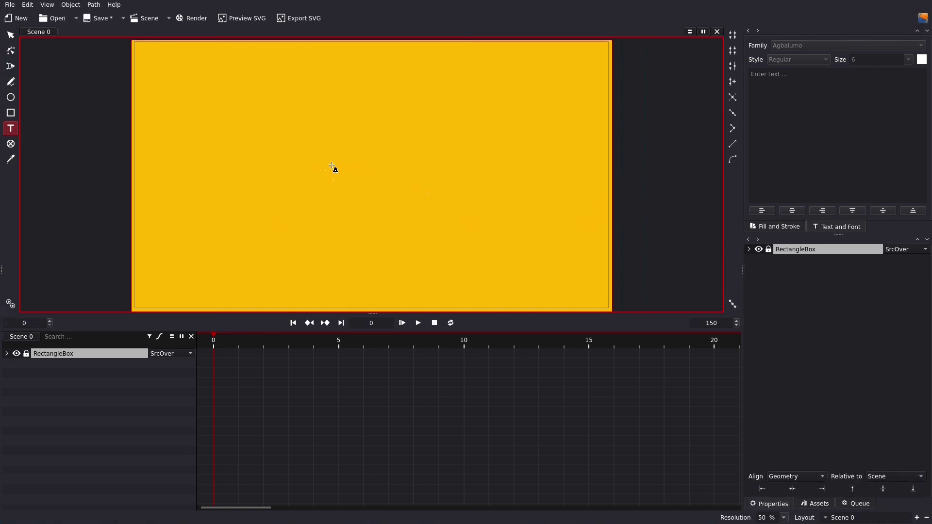
left_click(342, 171)
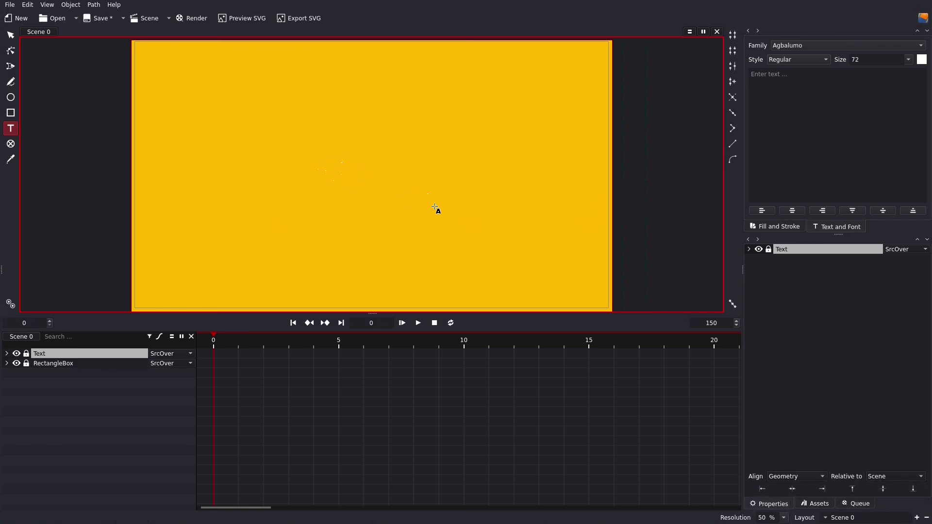
type("Hello")
left_click(10, 35)
Set the Hello text's font family to Inter and its style to Black.
left_click(821, 46)
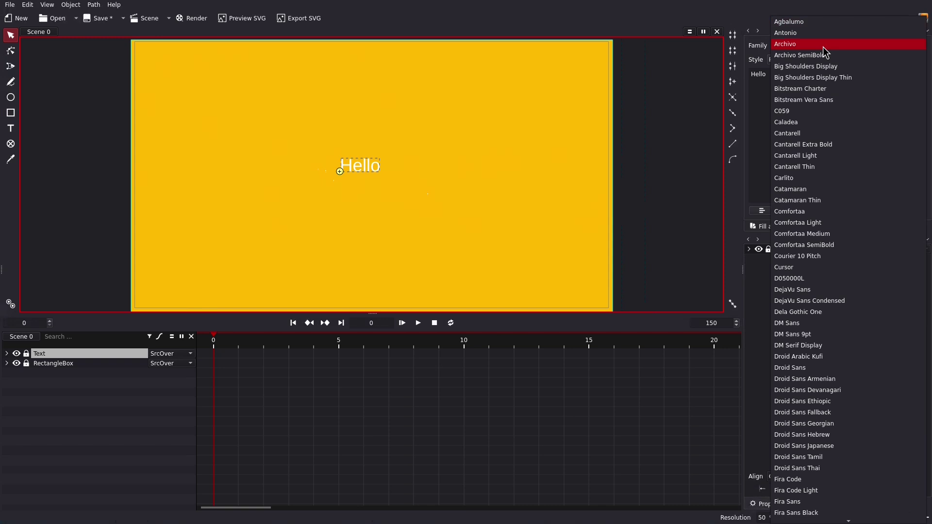
scroll(825, 53, "down", 17)
scroll(789, 493, "down", 1)
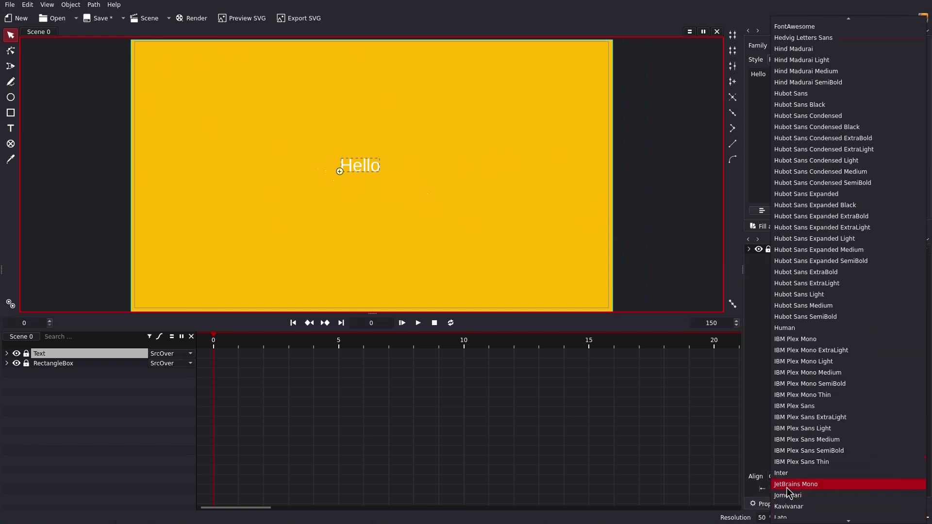
left_click(791, 473)
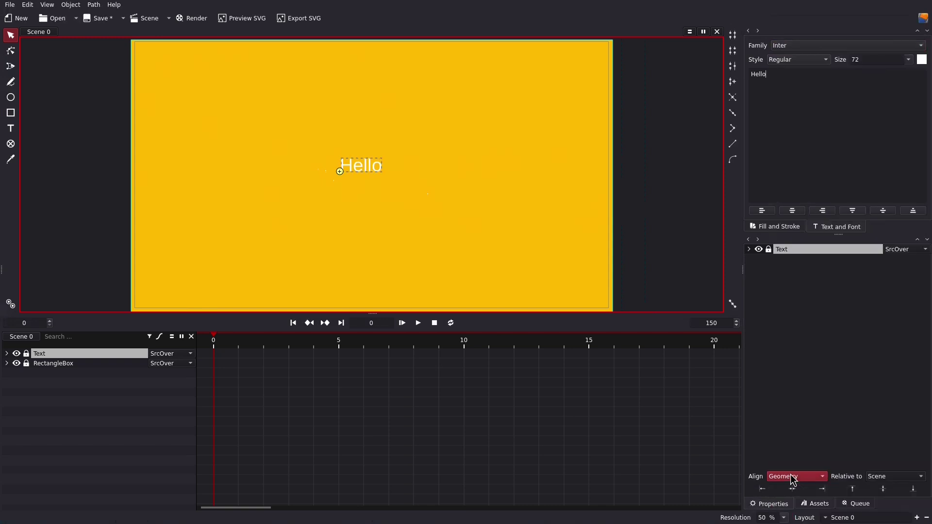
left_click(796, 60)
left_click(794, 74)
left_click(869, 60)
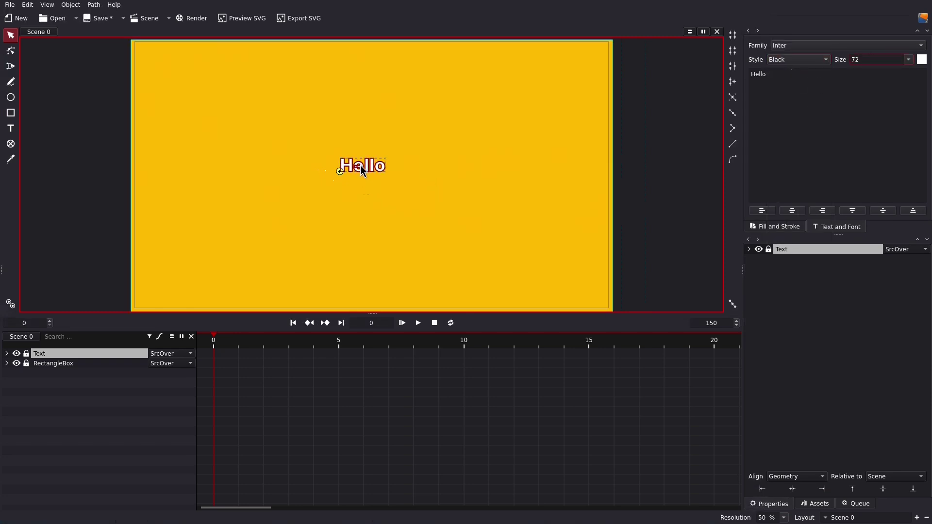
Scale up the Hello text to about two fifths of the canvas width and centre it horizontally and vertically in the scene.
mouse_move(360, 165)
left_mouse_down()
mouse_move(376, 179)
mouse_move(376, 167)
left_mouse_up()
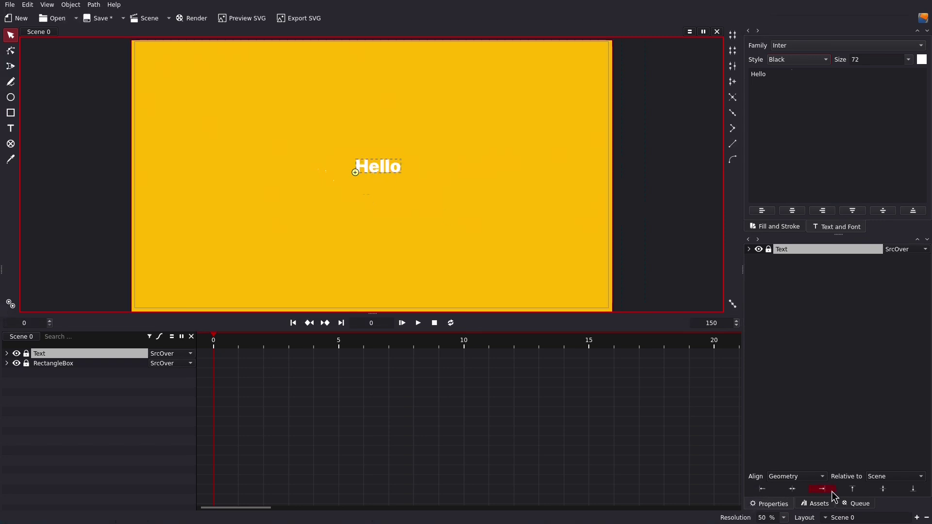
left_click(803, 490)
left_click(878, 491)
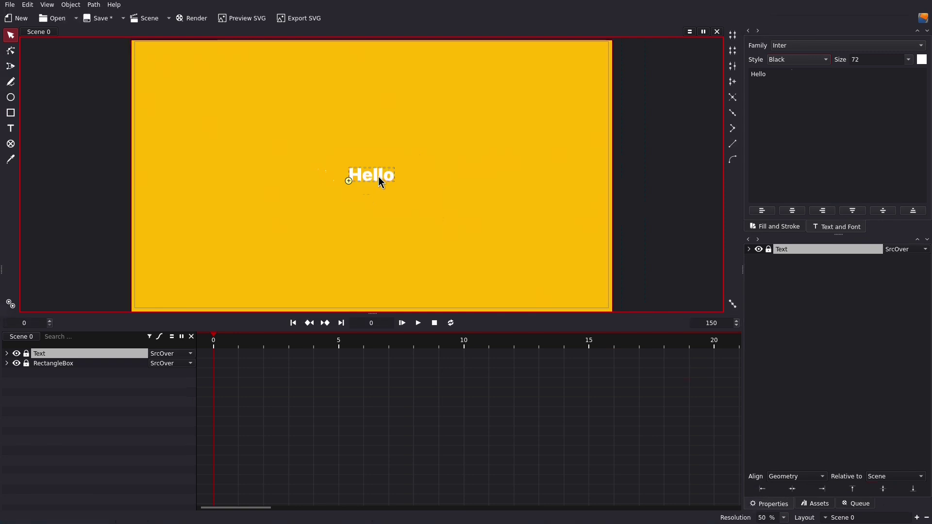
key("s")
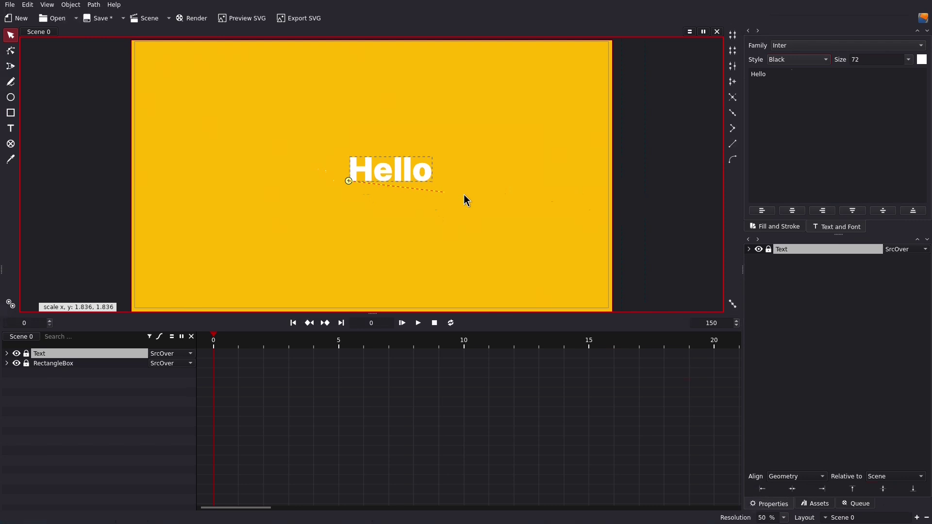
left_click(658, 219)
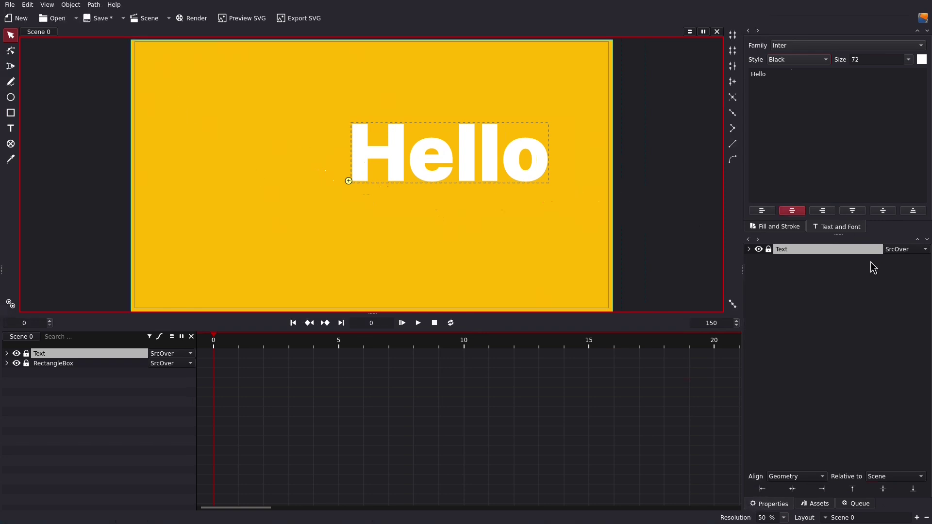
left_click(798, 489)
left_click(883, 489)
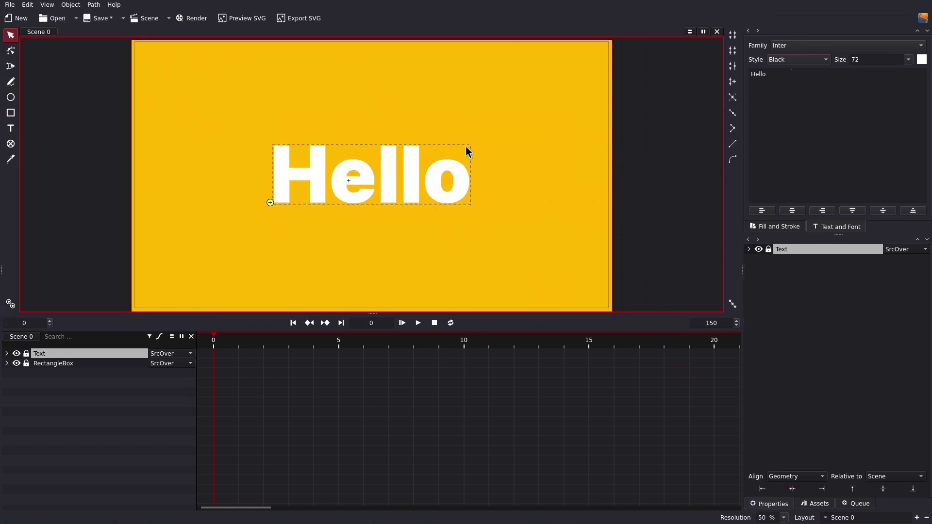
Change the Hello text's fill colour to black with an alpha of 0.716.
left_click(750, 251)
left_click(769, 269)
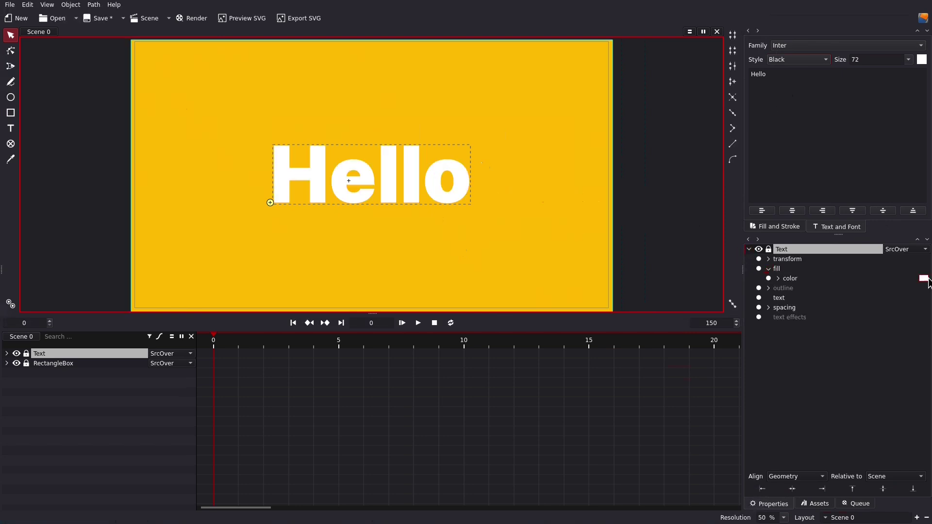
left_click(924, 279)
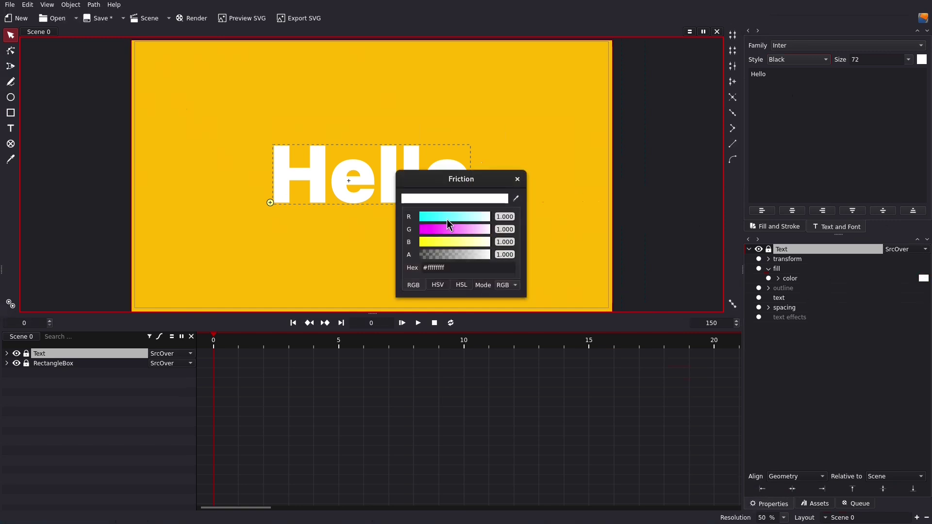
left_click_drag(447, 219, 421, 243)
mouse_move(487, 254)
left_mouse_down()
mouse_move(465, 252)
mouse_move(471, 257)
left_mouse_up()
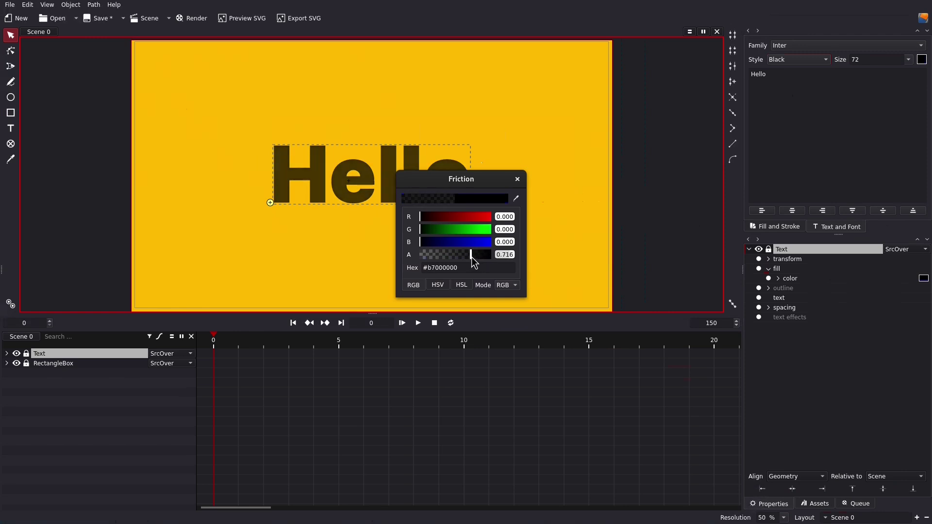
left_click(517, 180)
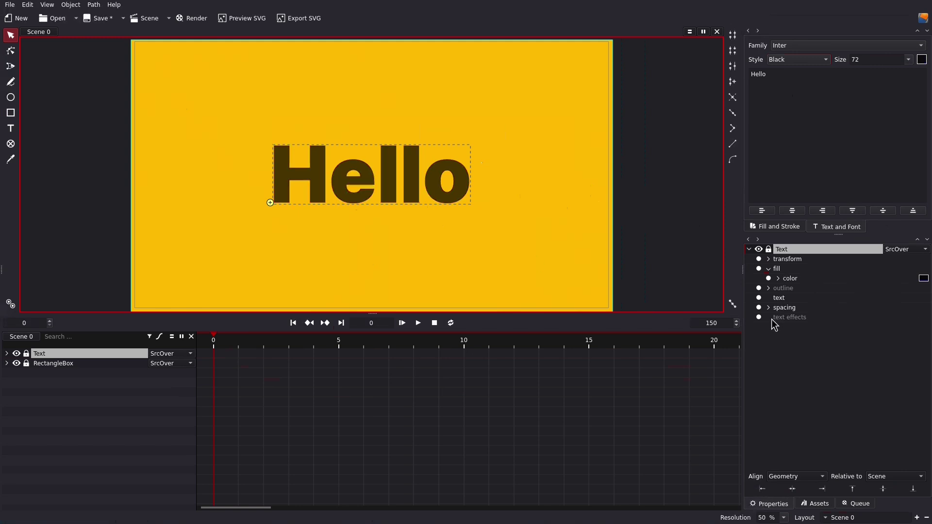
Add a text effect to the Hello text and create a keyframe for its diminish property at frame 0.
right_click(787, 317)
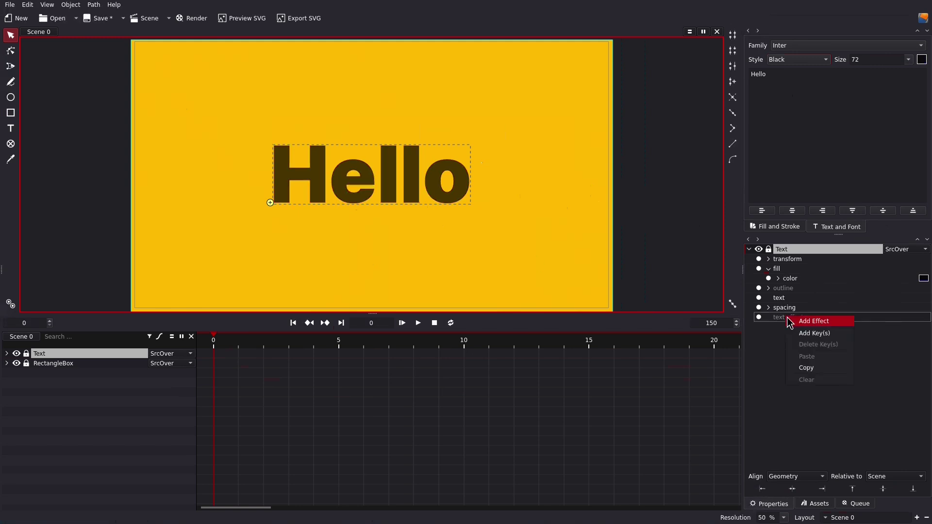
left_click(815, 321)
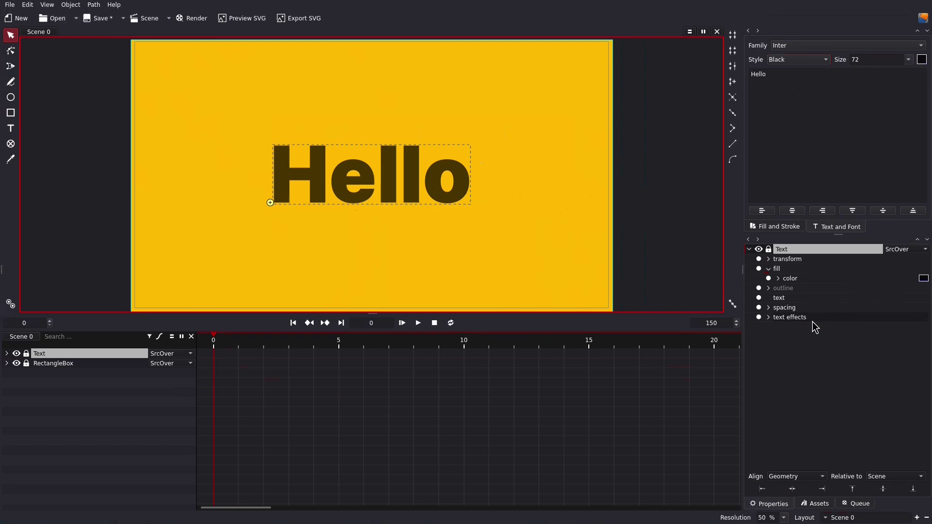
left_click(769, 318)
left_click(778, 328)
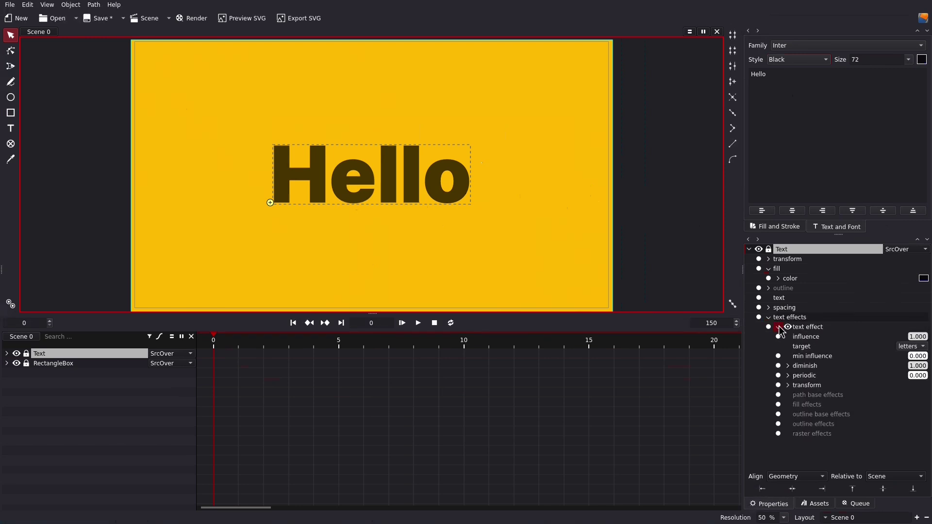
left_click(789, 367)
left_click(789, 367)
left_click(779, 366)
Show the text effect's curve for point editing and set the effect's transform opacity to 0.
left_click(10, 53)
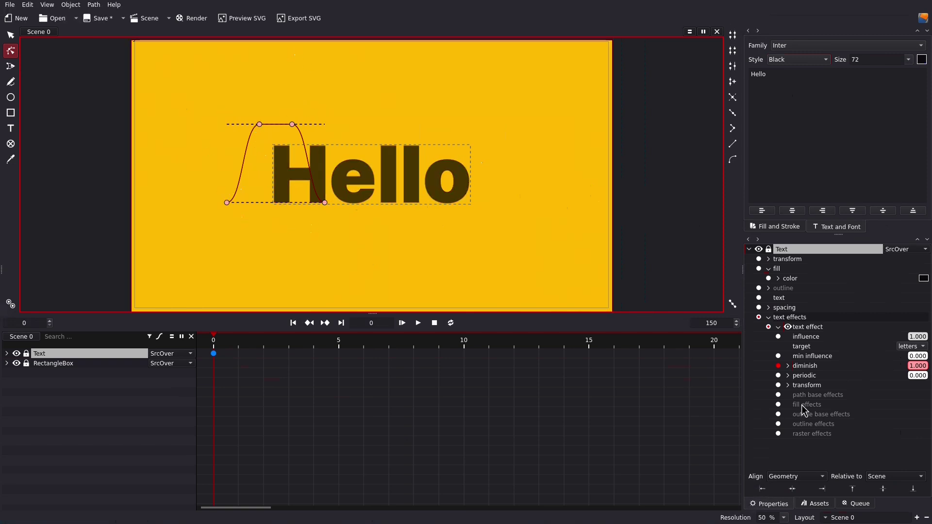
left_click(787, 385)
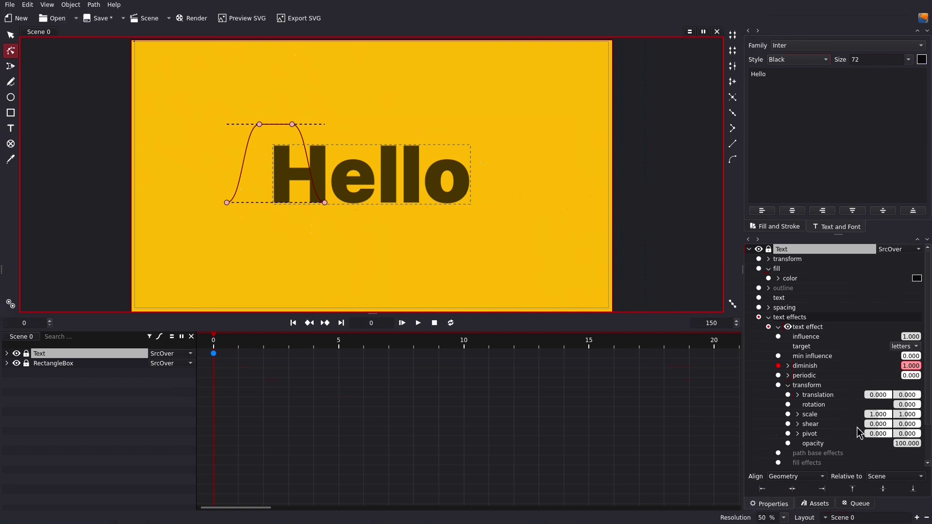
left_click_drag(903, 445, 864, 444)
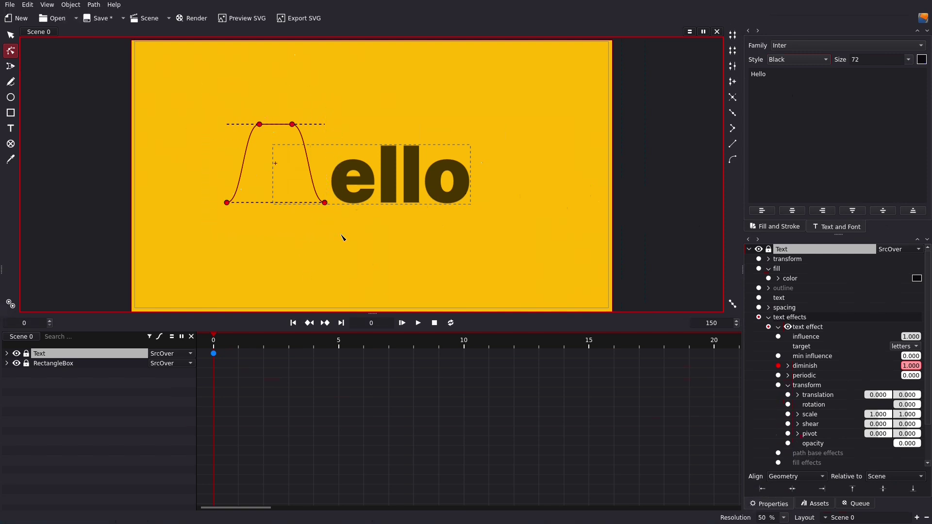
Select all four points of the text effect curve and move them right so the curve covers the letter e.
mouse_move(293, 125)
left_mouse_down()
mouse_move(322, 130)
mouse_move(295, 126)
left_mouse_up()
left_click_drag(209, 234, 409, 31)
mouse_move(228, 204)
left_mouse_down()
mouse_move(400, 210)
mouse_move(282, 210)
left_mouse_up()
Stretch the effect curve by moving its two right-hand points past the letter o, so that all letters after the H are hidden.
left_click_drag(407, 98, 346, 265)
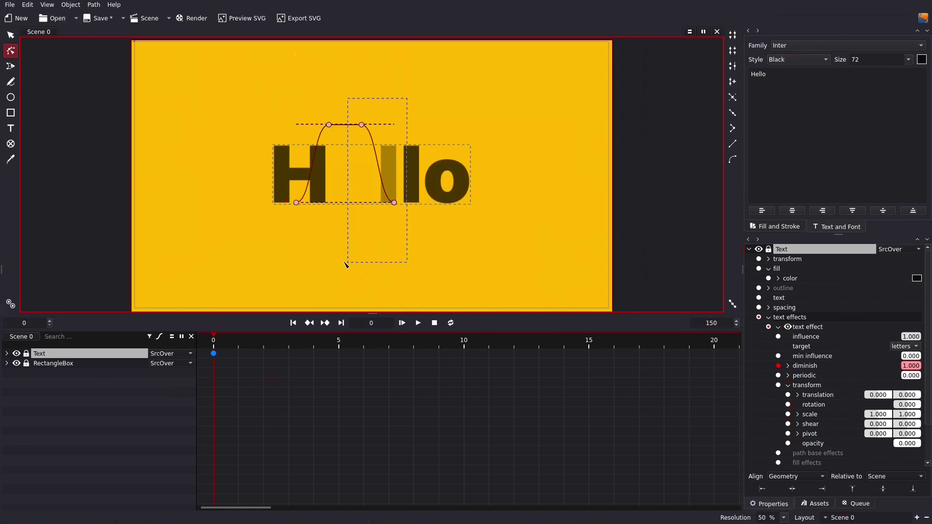
left_click(365, 128)
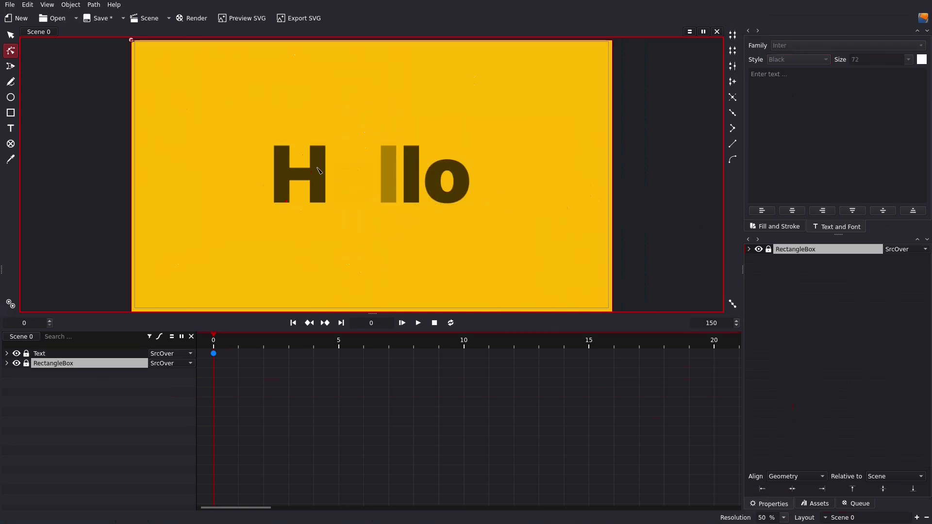
left_click(319, 171)
left_click_drag(410, 105, 355, 309)
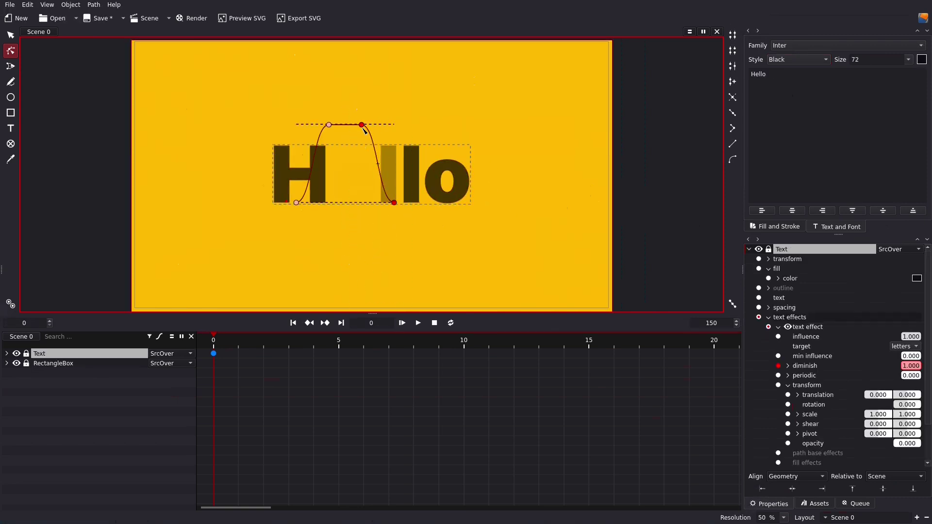
left_click_drag(364, 129, 470, 128)
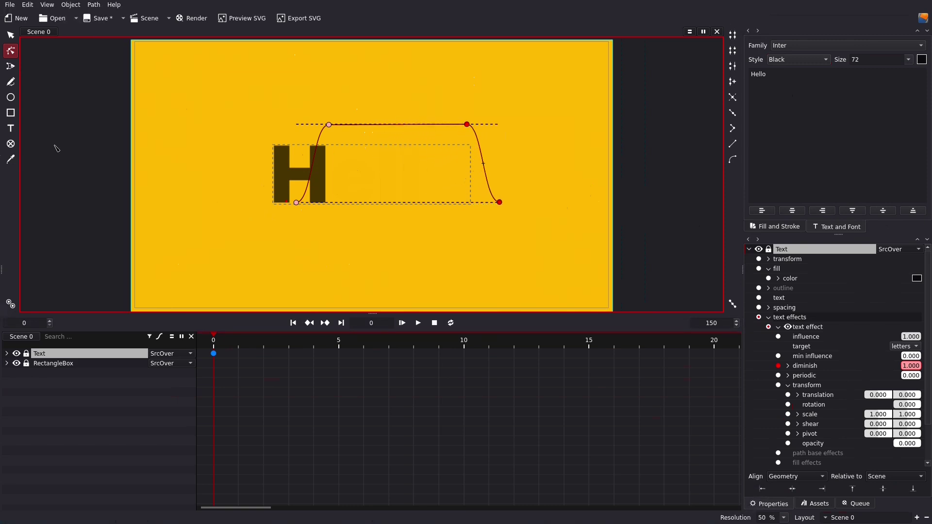
Move the Hello text right until the H is near the canvas centre, and shift the curve's two left-hand points left to hide the H.
left_click(10, 36)
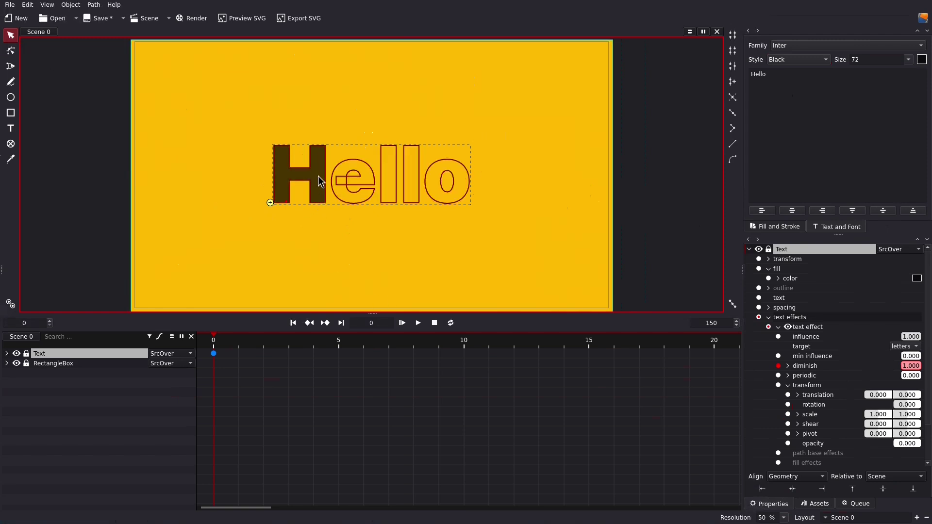
left_click_drag(352, 188, 420, 207)
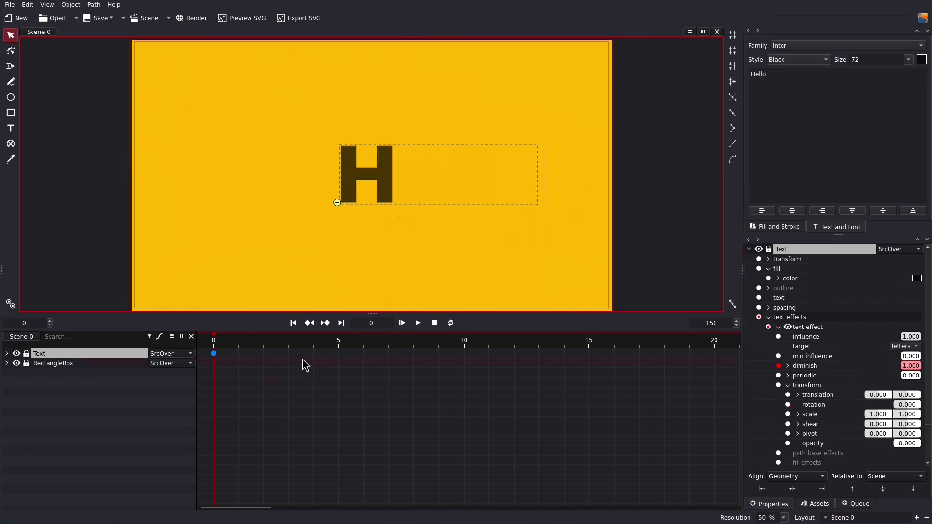
left_click(14, 53)
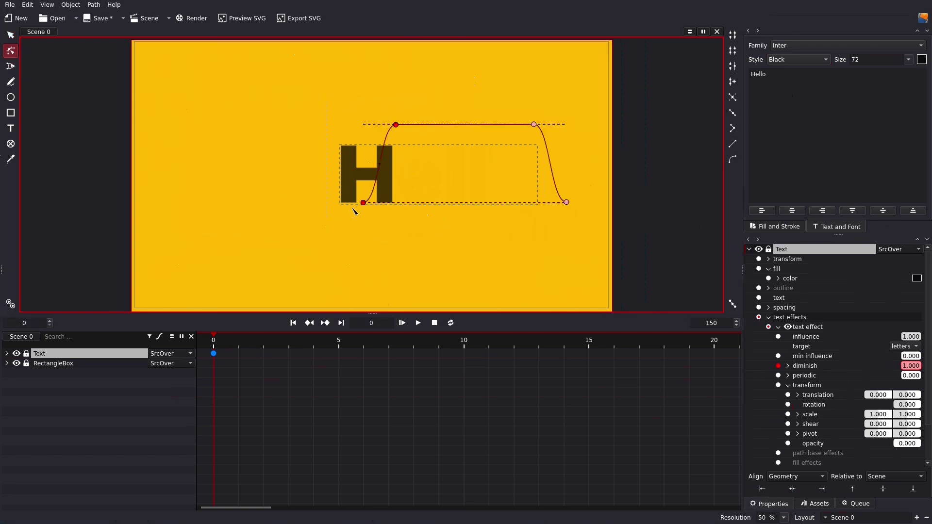
left_click_drag(363, 202, 301, 202)
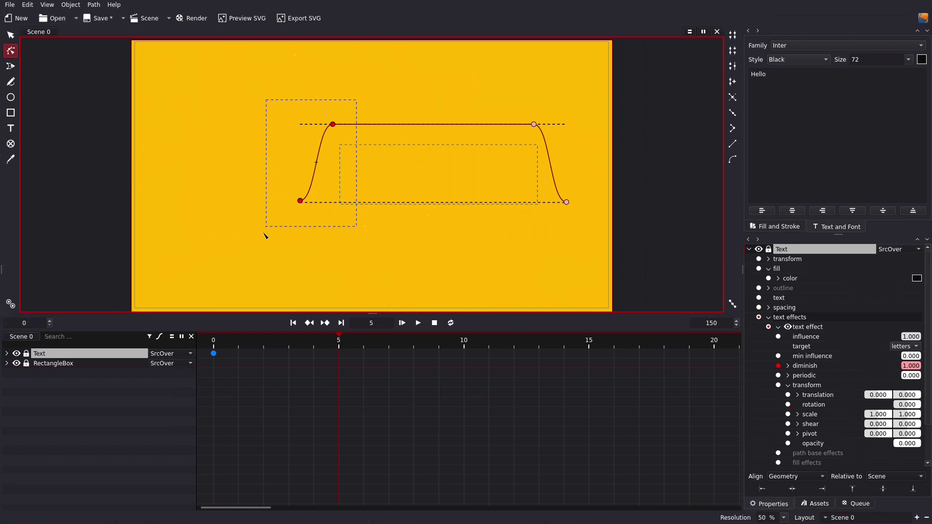
At frame 5, move the curve's two left-hand points right to reveal the H, and shift that keyframe to frame 1.
left_click_drag(301, 200, 338, 202)
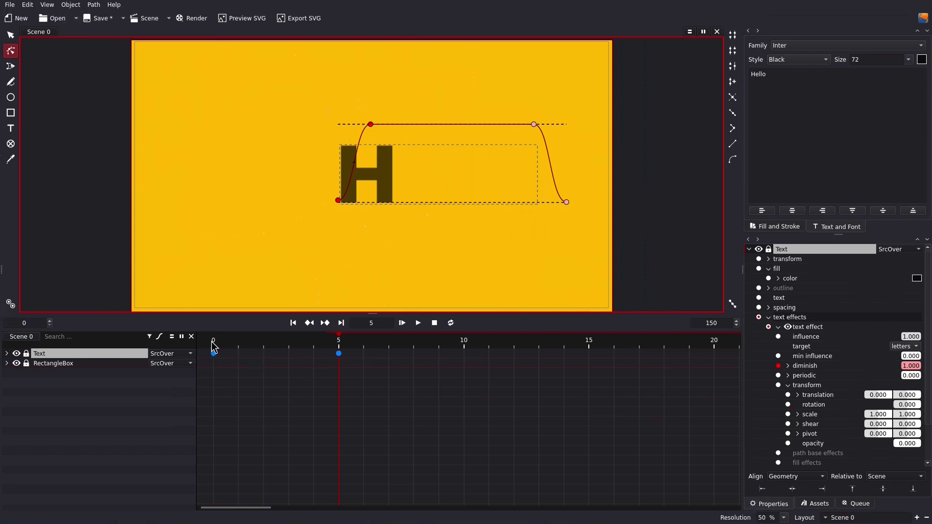
mouse_move(214, 346)
left_mouse_down()
mouse_move(346, 353)
mouse_move(237, 348)
mouse_move(344, 359)
mouse_move(242, 349)
mouse_move(337, 351)
mouse_move(329, 362)
mouse_move(208, 345)
left_mouse_up()
left_click_drag(339, 357, 245, 351)
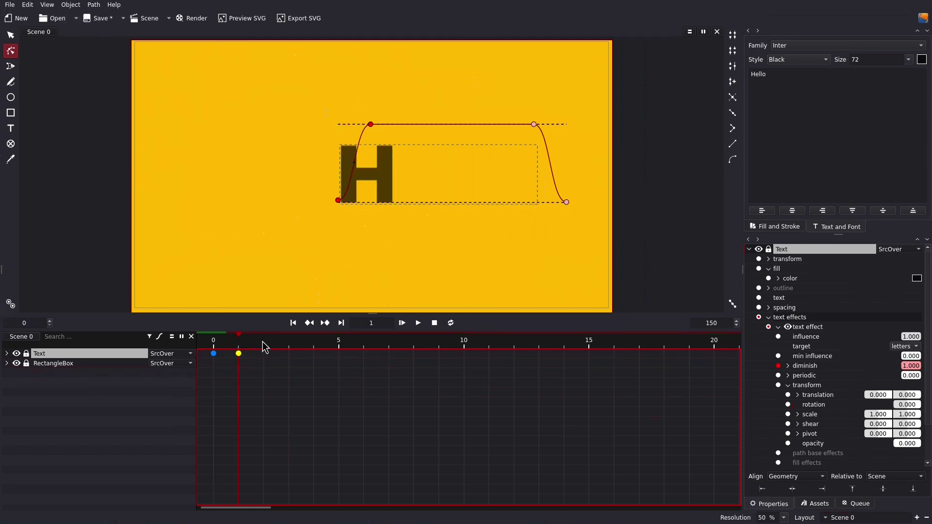
left_click(348, 171)
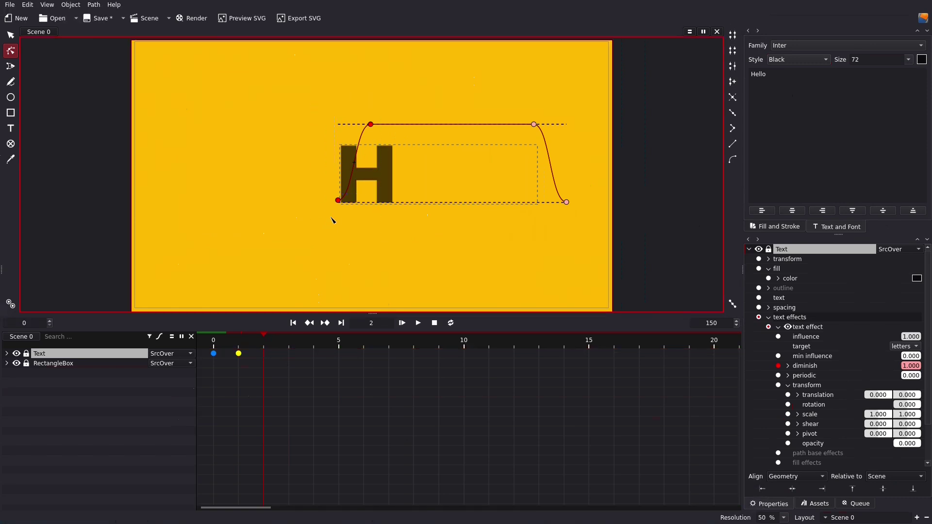
At frame 2, move the effect curve's two left-hand points right to reveal the e, and animate x translation, shifting the text to about 719.
left_click_drag(339, 201, 398, 203)
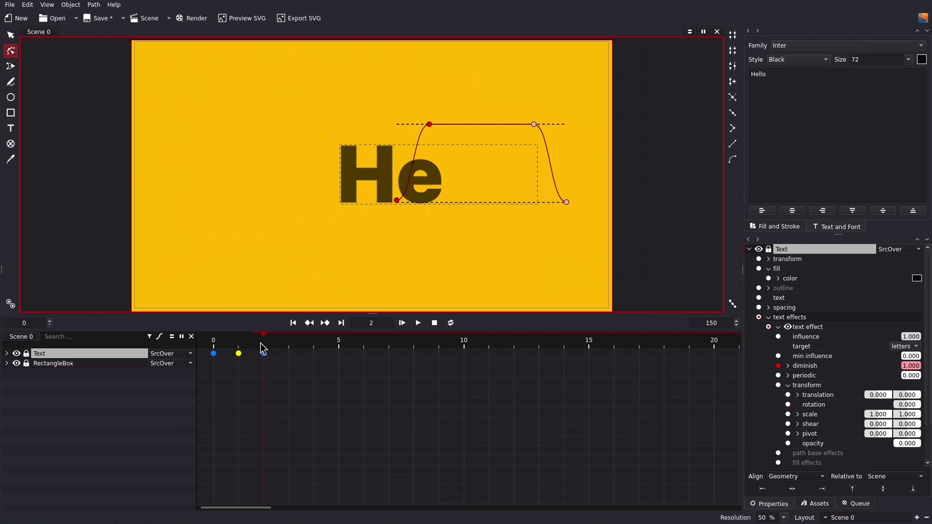
mouse_move(262, 347)
left_mouse_down()
mouse_move(215, 347)
mouse_move(264, 345)
left_mouse_up()
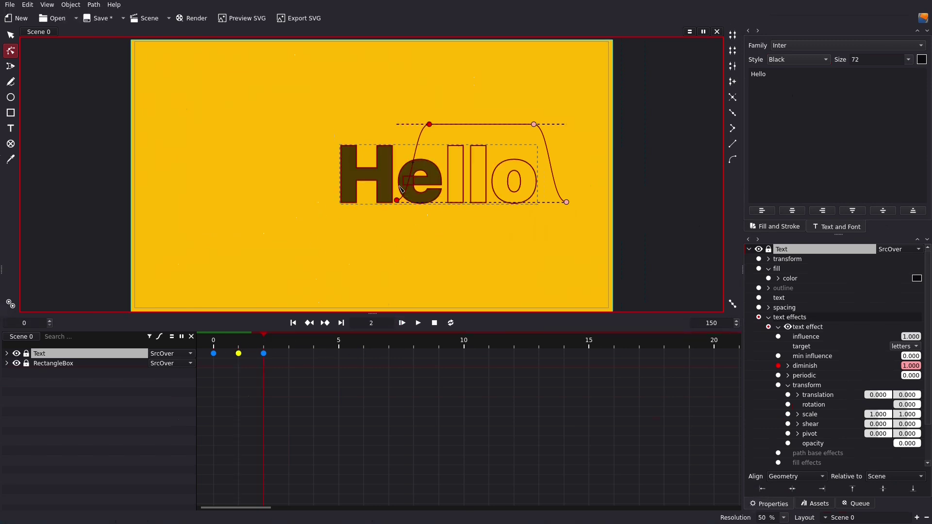
left_click(10, 35)
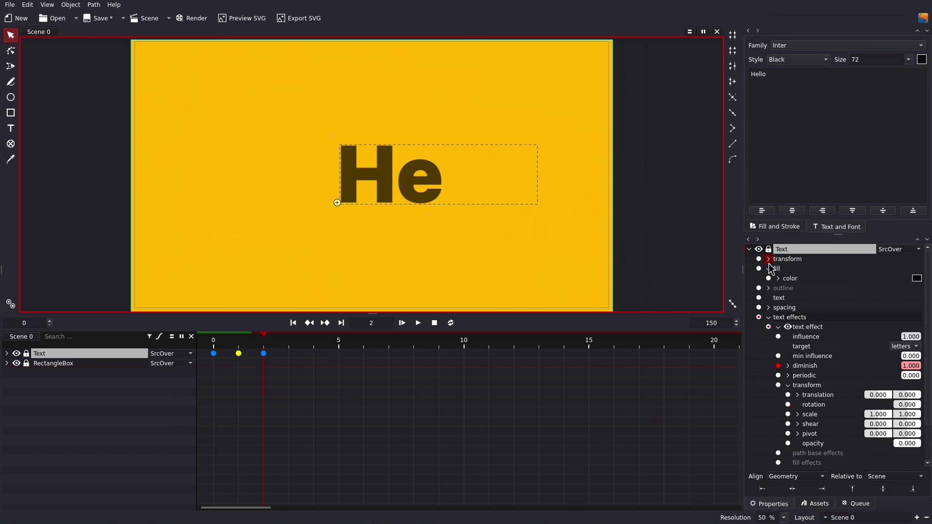
left_click(768, 259)
left_click(779, 269)
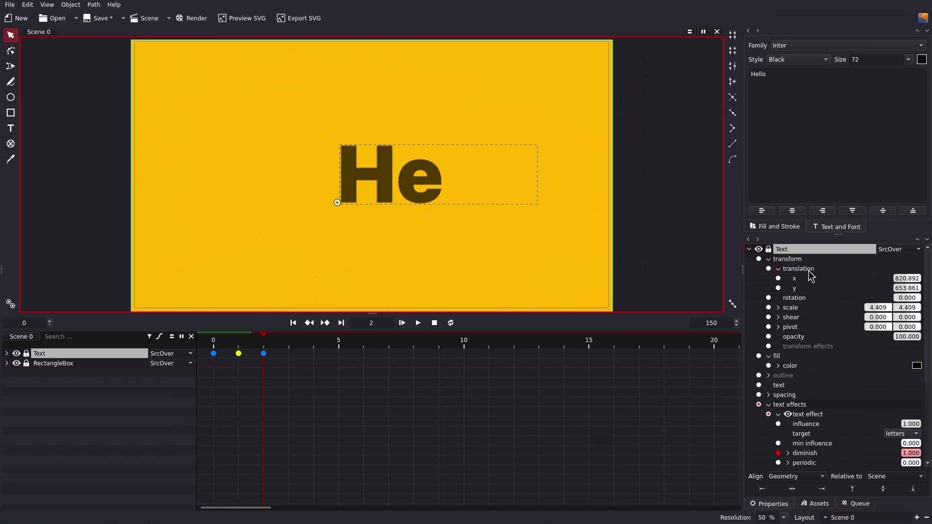
left_click(778, 280)
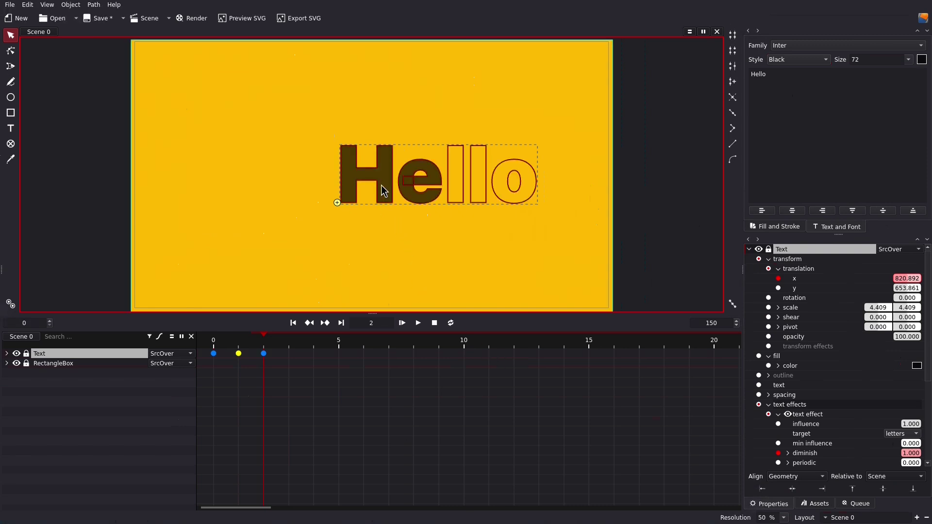
left_click_drag(381, 185, 356, 191)
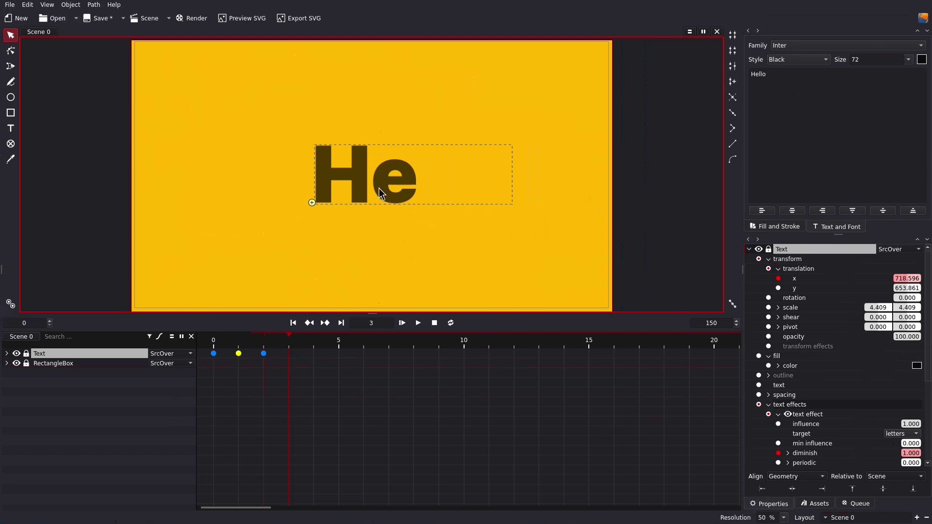
At frame 3, move the curve's two left-hand points right to reveal the first l, and shift the text left to x about 664.
left_click(10, 53)
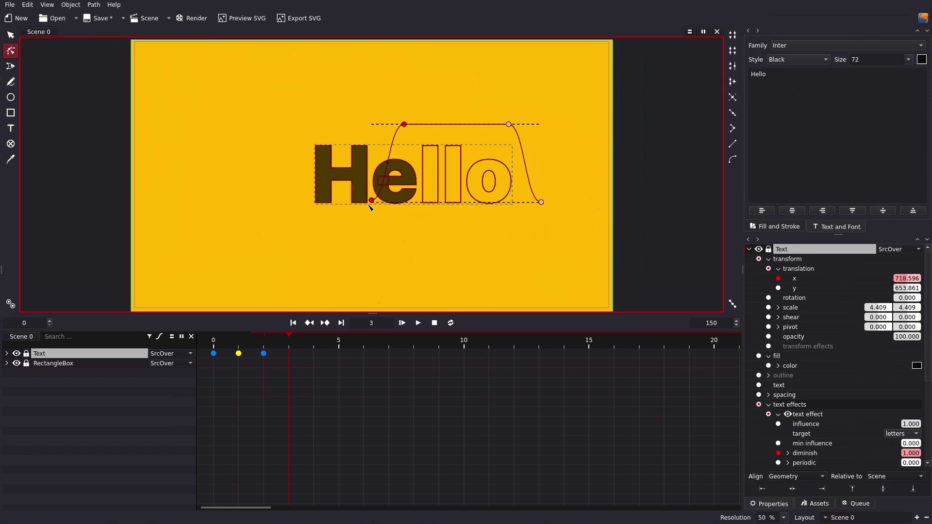
left_click_drag(375, 202, 412, 199)
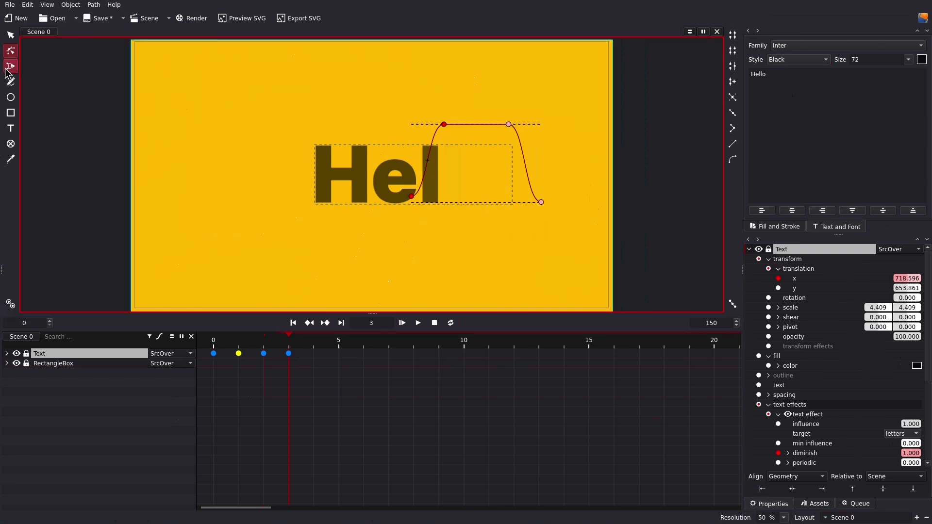
left_click(12, 42)
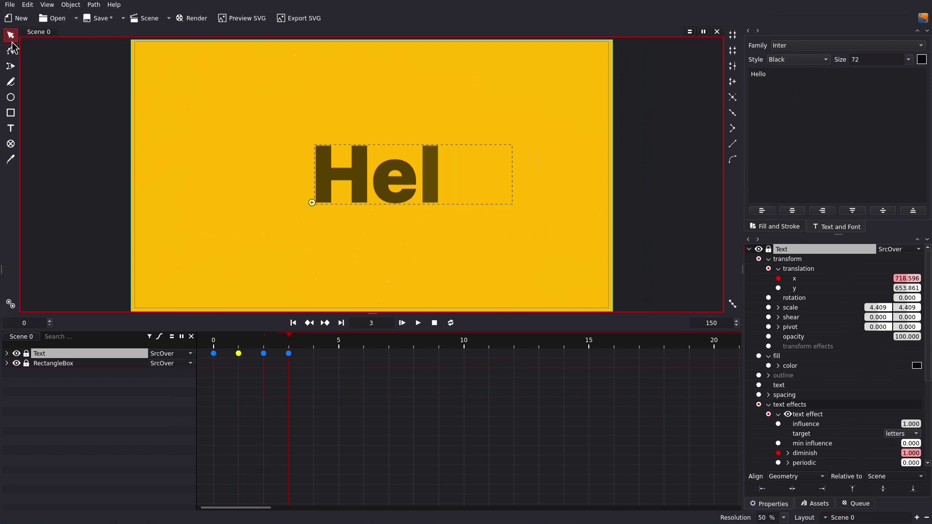
left_click(372, 191)
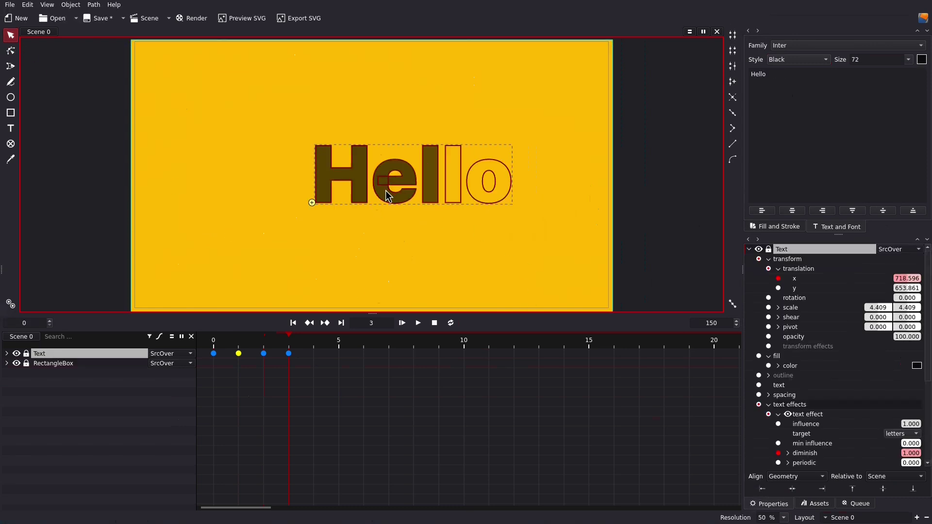
left_click_drag(386, 193, 372, 191)
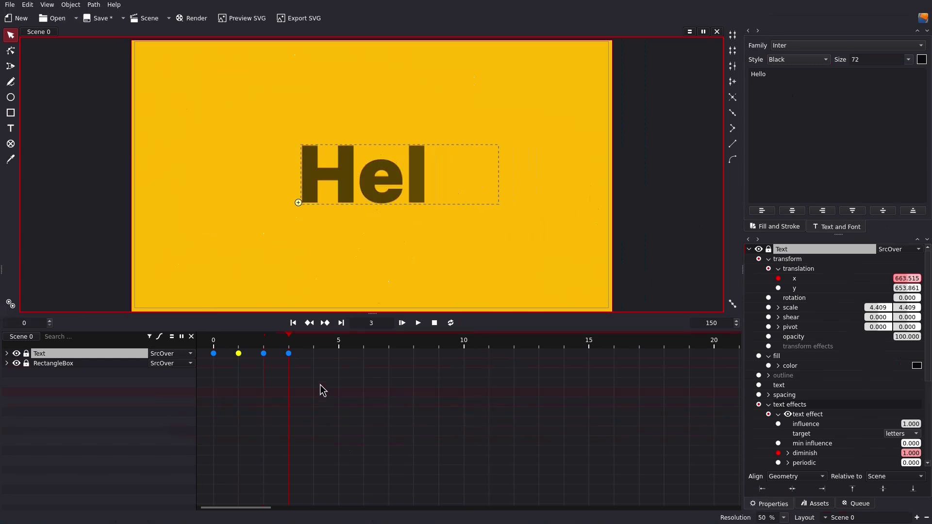
Reveal the second l at frame 4 and the o at frame 5 with the effect curve, recentring the text horizontally at each frame.
left_click(314, 339)
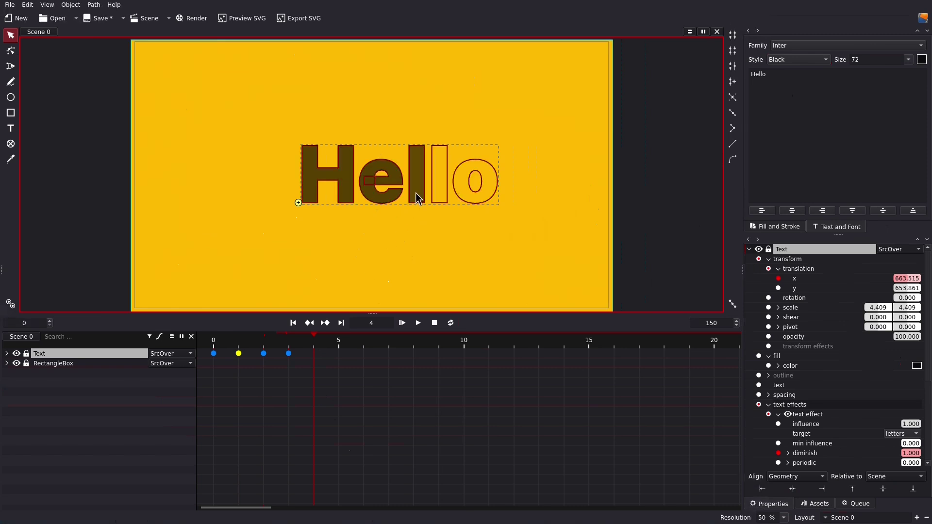
left_click(11, 51)
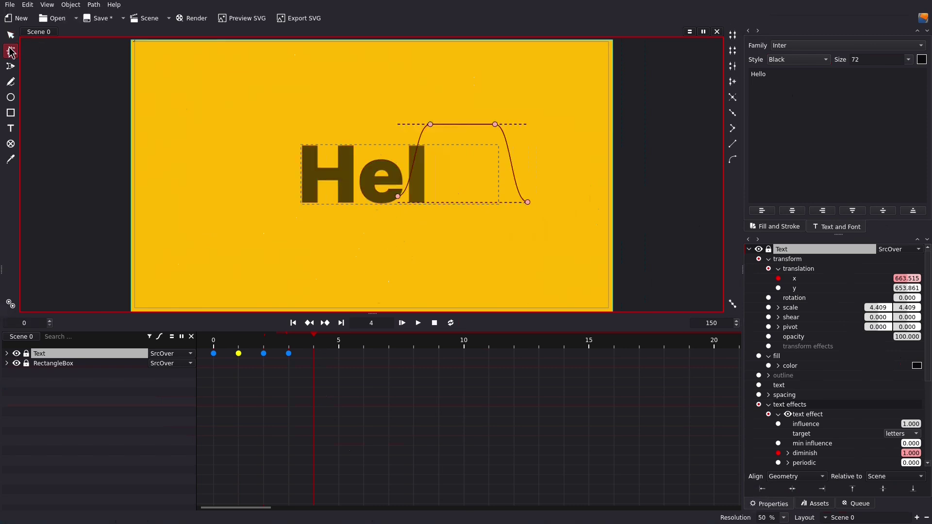
left_click_drag(426, 202, 422, 198)
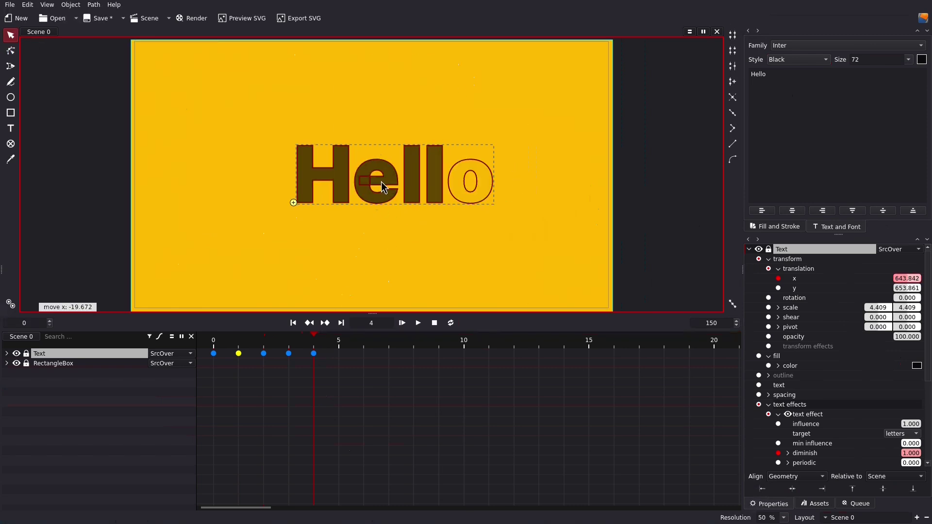
key("Right")
key("s")
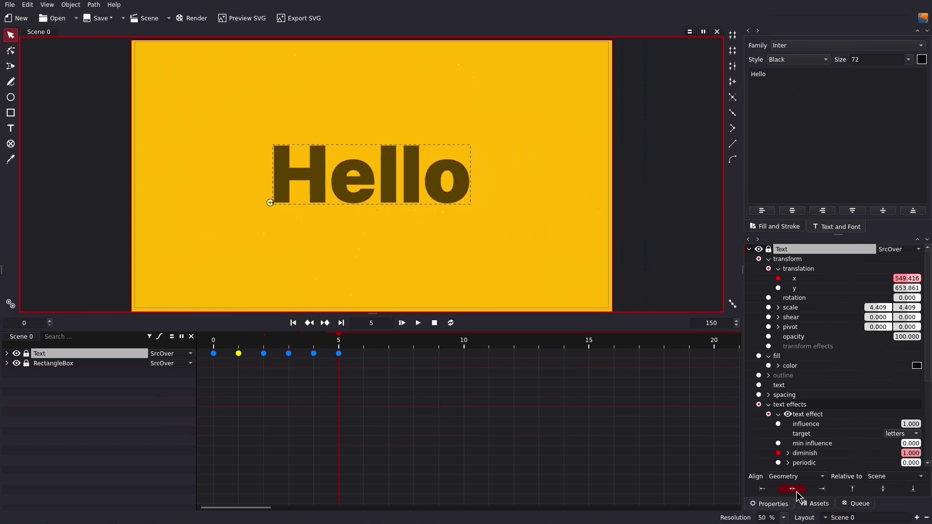
Set the scene's last frame to 25 and preview the animation from frame 0.
left_click(214, 342)
mouse_move(215, 343)
left_mouse_down()
mouse_move(340, 352)
mouse_move(207, 342)
left_mouse_up()
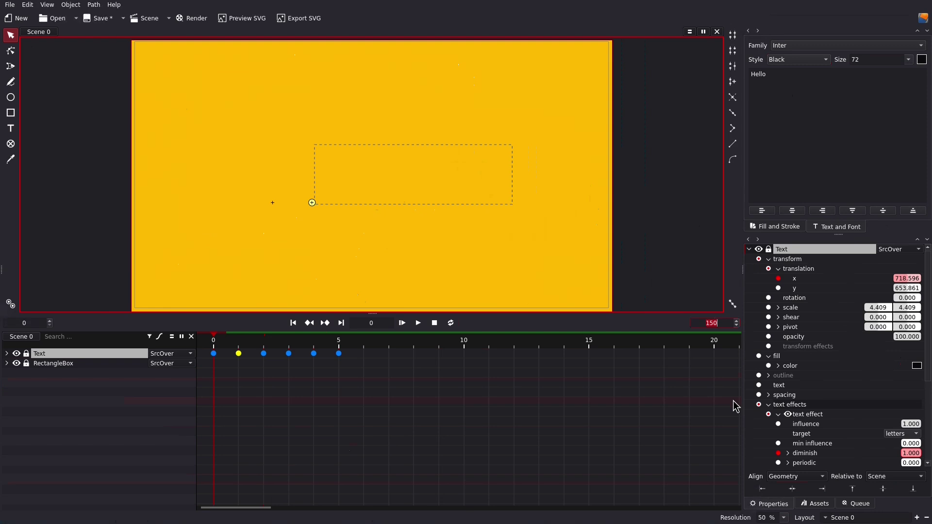
type("25")
left_click(733, 401)
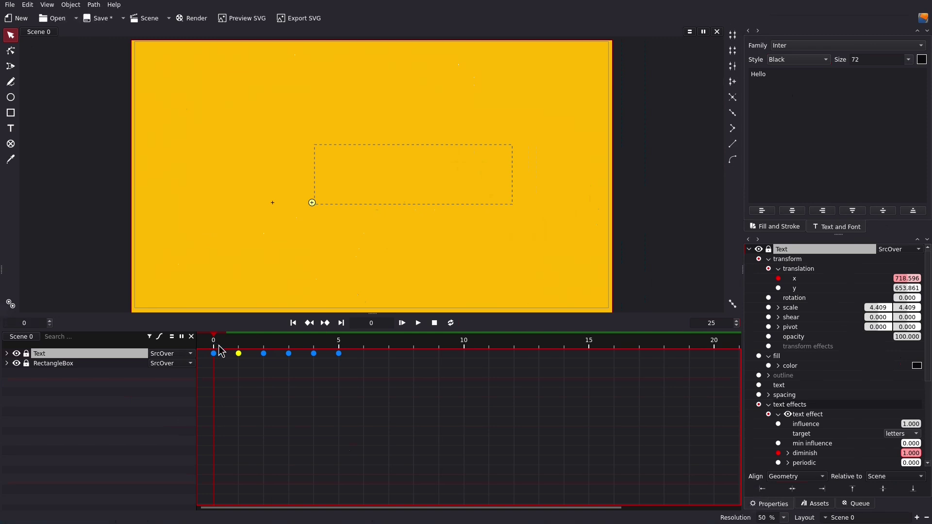
key("space")
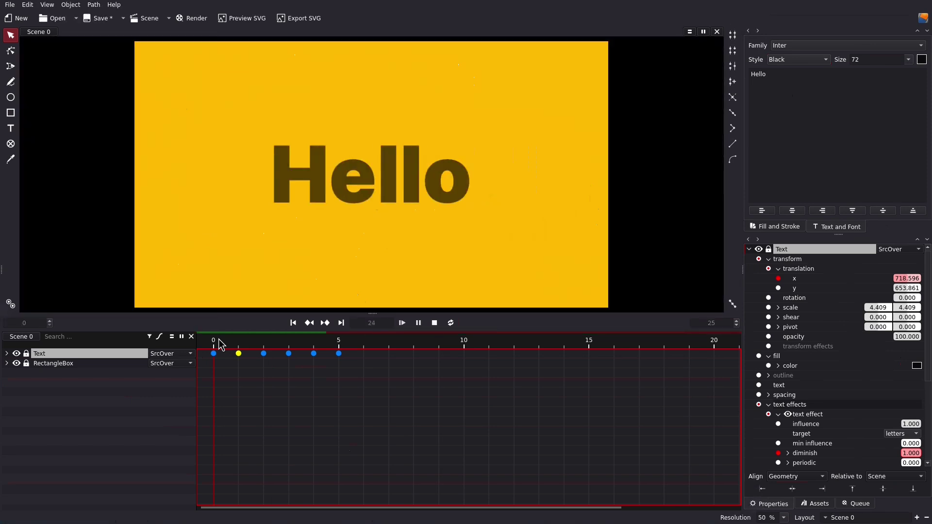
left_click(219, 340)
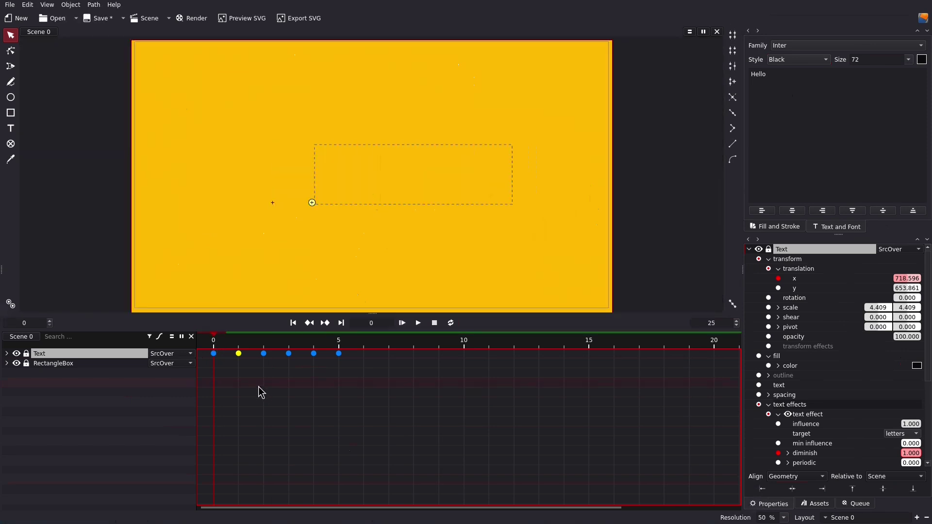
Space the text keyframes three frames apart, at frames 3, 6, 9, 12 and 15, and preview the animation.
left_click_drag(235, 382, 342, 348)
left_click_drag(241, 357, 422, 345)
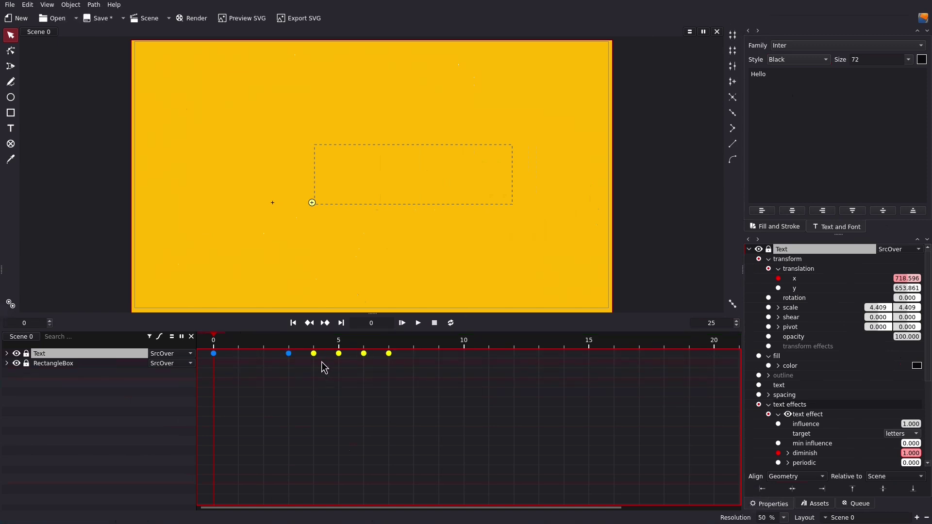
left_click(338, 353)
left_click_drag(311, 377, 423, 339)
left_click_drag(315, 355, 499, 350)
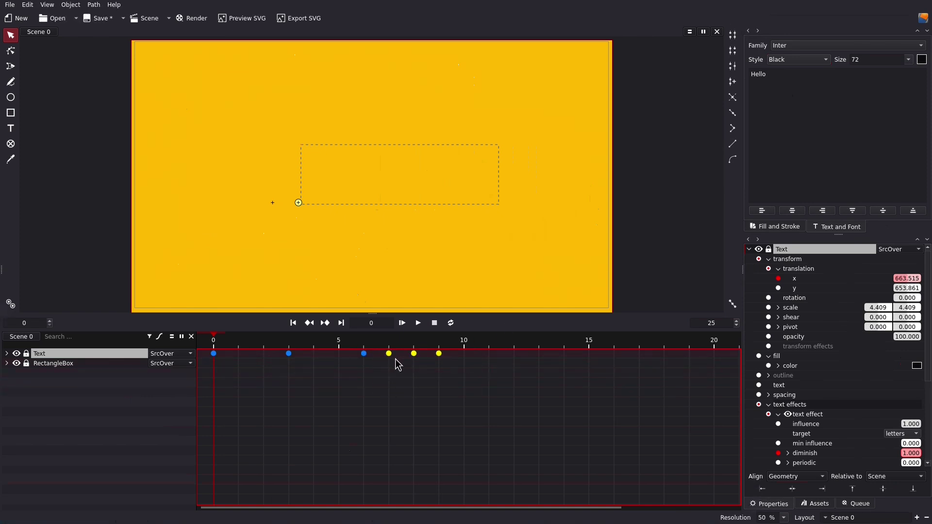
left_click_drag(390, 358, 589, 354)
key("space")
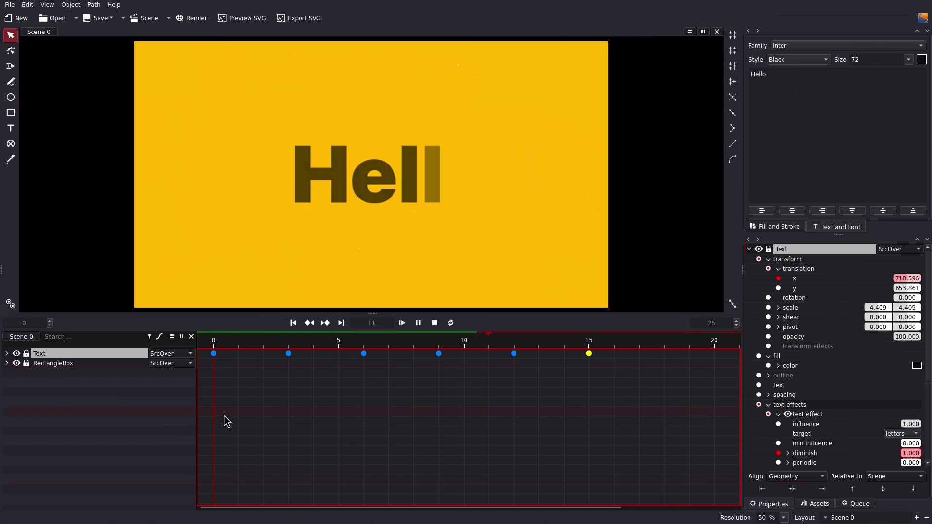
key("space")
At frame 18, draw a thin vertical rectangle about 14 by 309 px just right of the letter o as a text cursor.
left_click(664, 348)
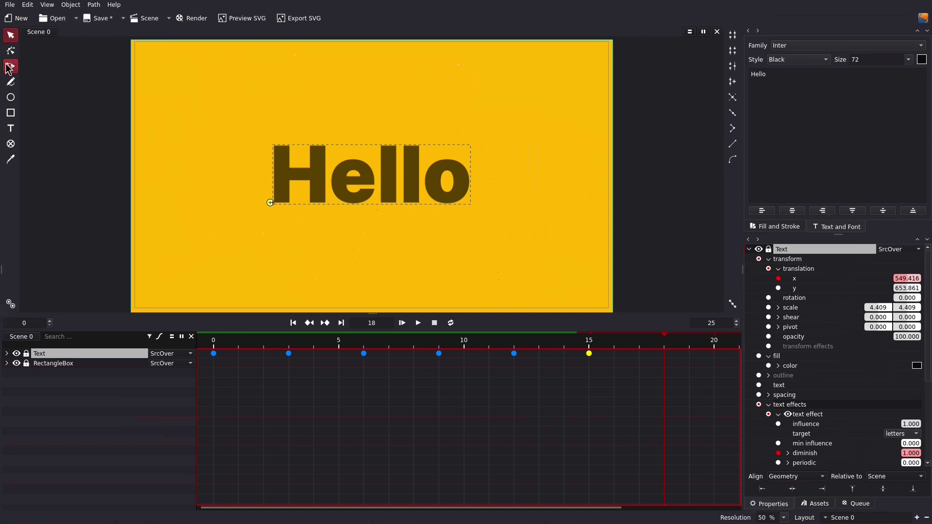
left_click(10, 113)
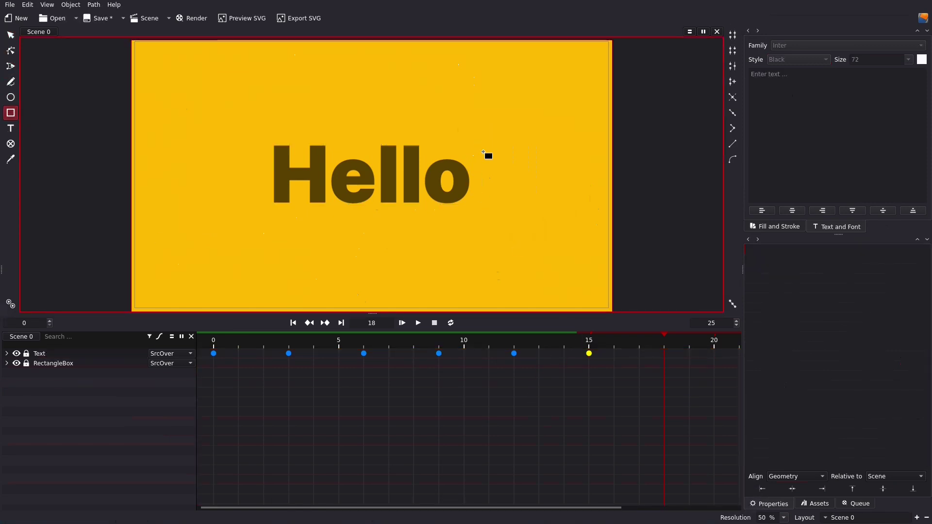
left_click_drag(487, 135, 483, 221)
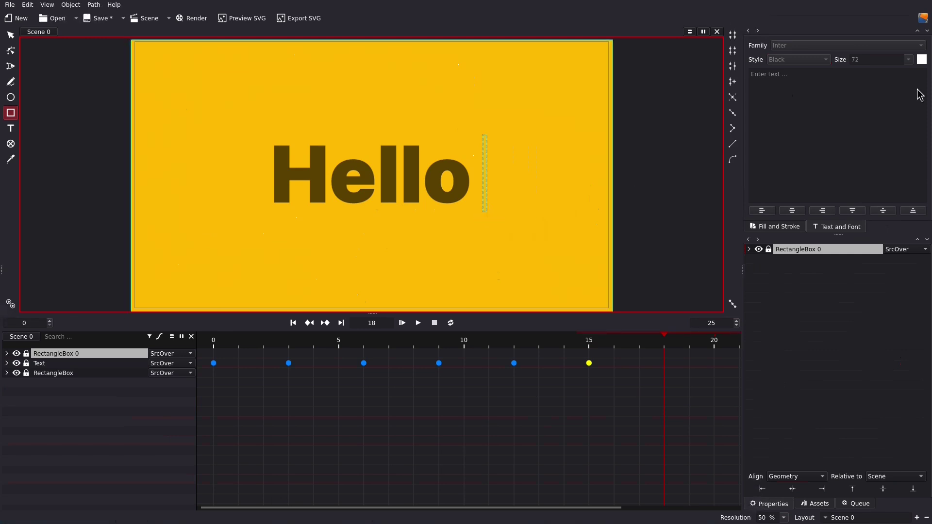
Give the cursor rectangle no stroke and a flat black fill with alpha 0.654, and nudge it slightly closer to the o.
left_click(788, 227)
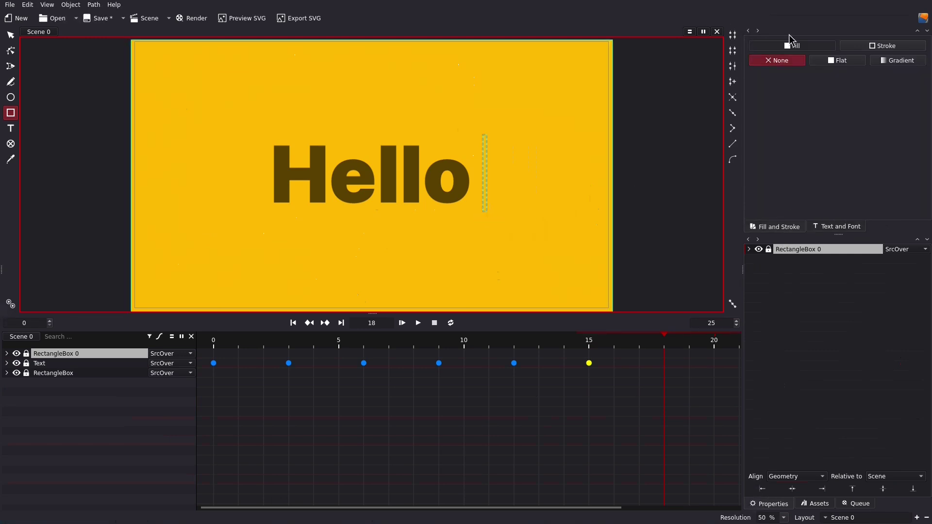
left_click(897, 46)
left_click(779, 61)
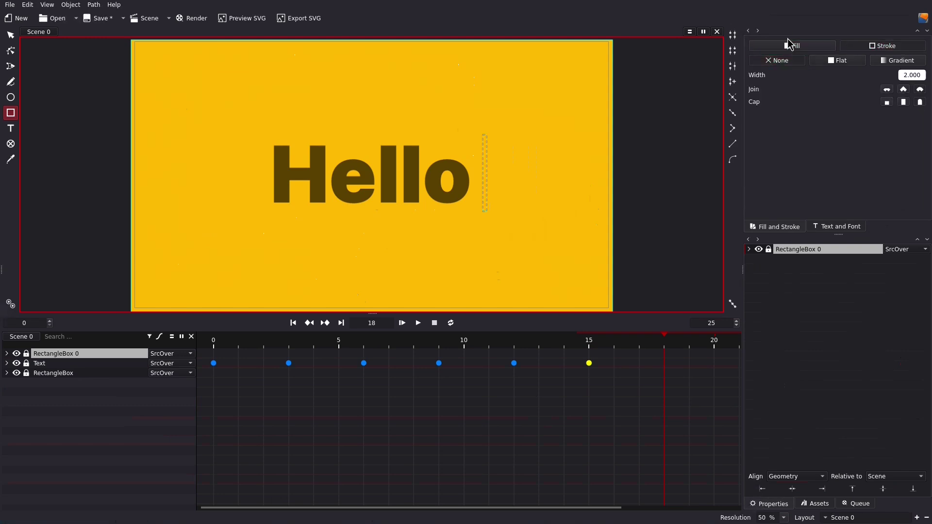
left_click(791, 46)
left_click(827, 61)
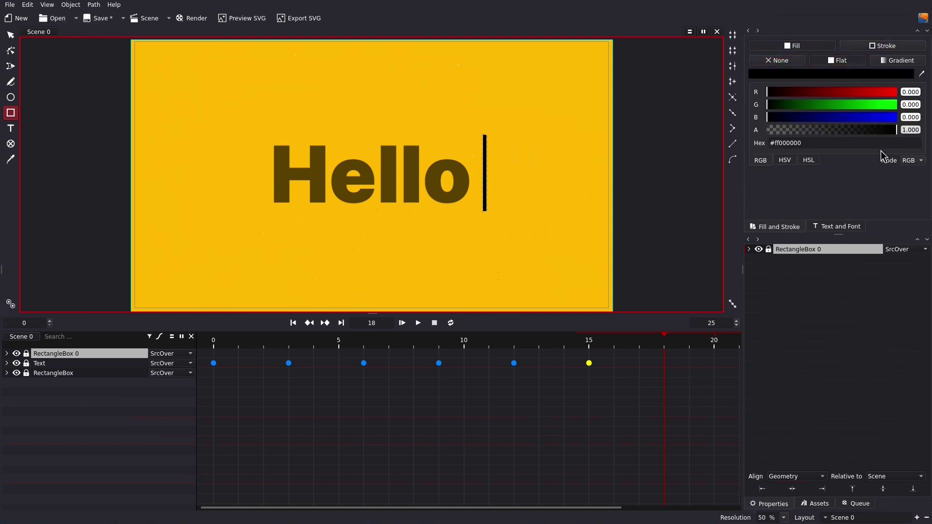
left_click_drag(886, 131, 851, 134)
key("F1")
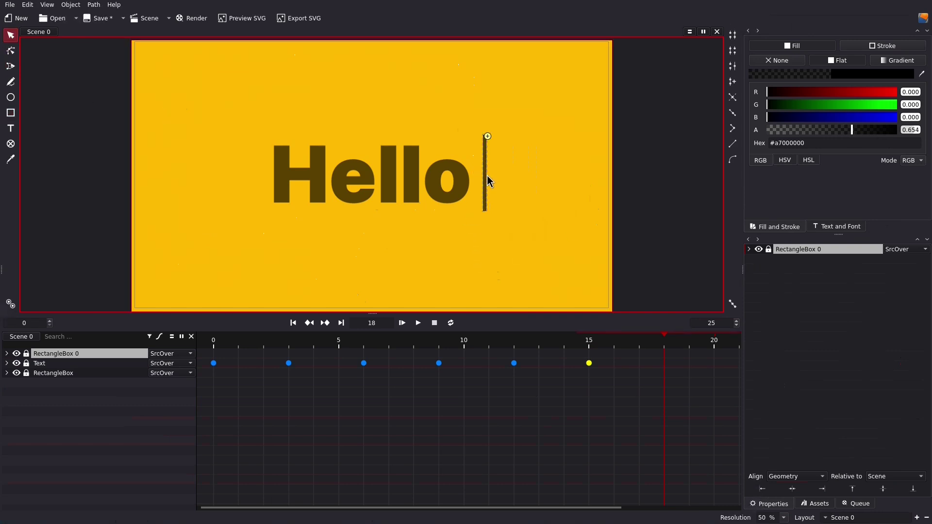
left_click_drag(487, 176, 484, 178)
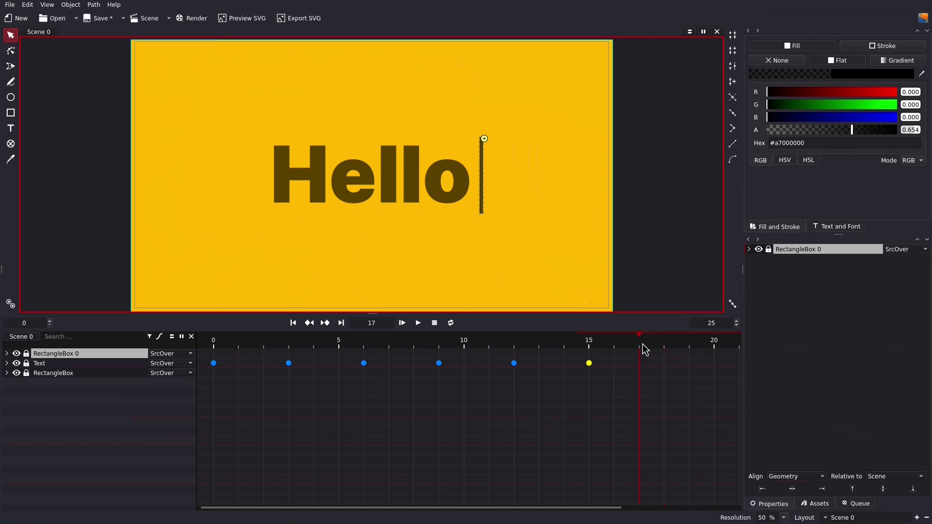
Animate the cursor rectangle's opacity with keyframes of 0 at frame 17 and 100 at frame 18.
left_click(749, 249)
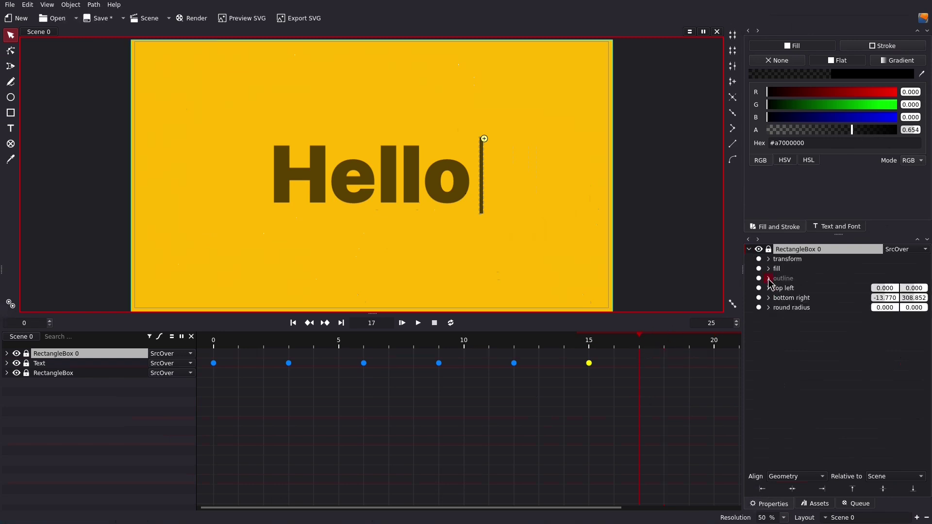
left_click(768, 259)
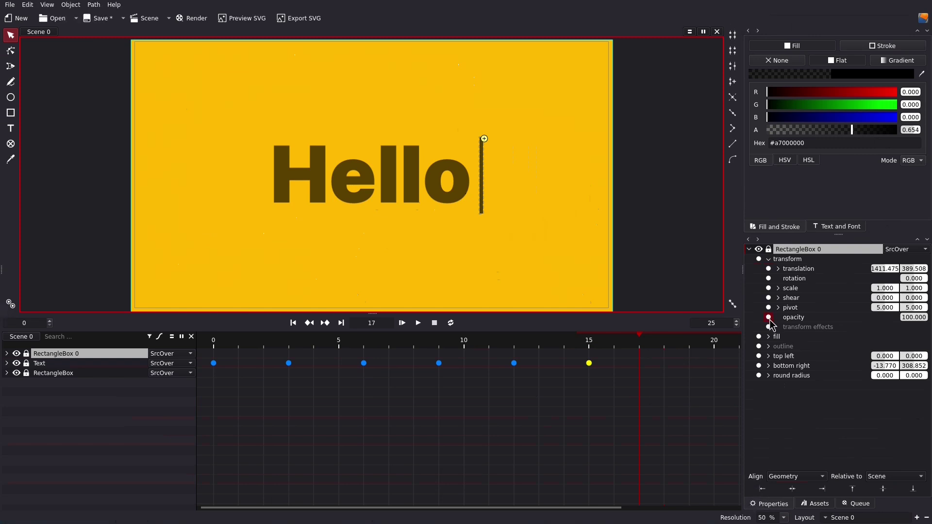
left_click(769, 317)
left_click_drag(905, 323, 825, 323)
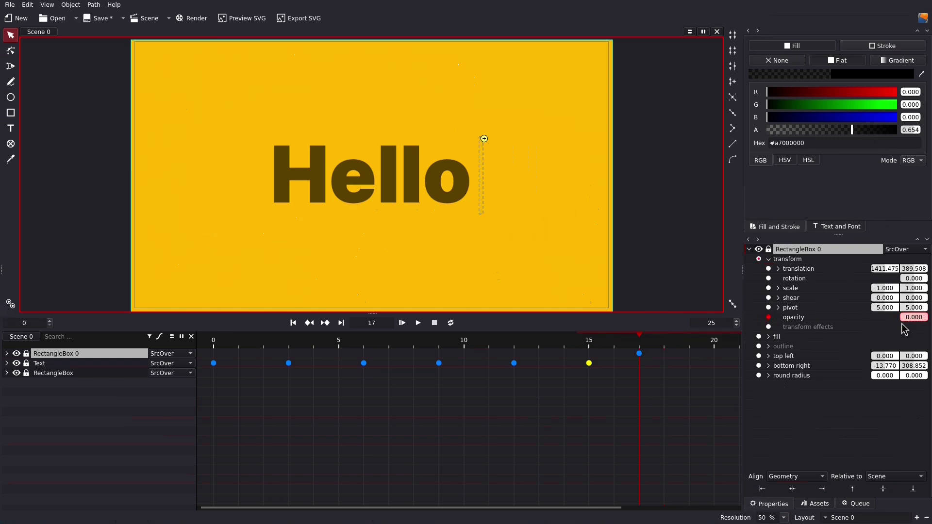
left_click(666, 349)
left_click_drag(911, 324, 922, 324)
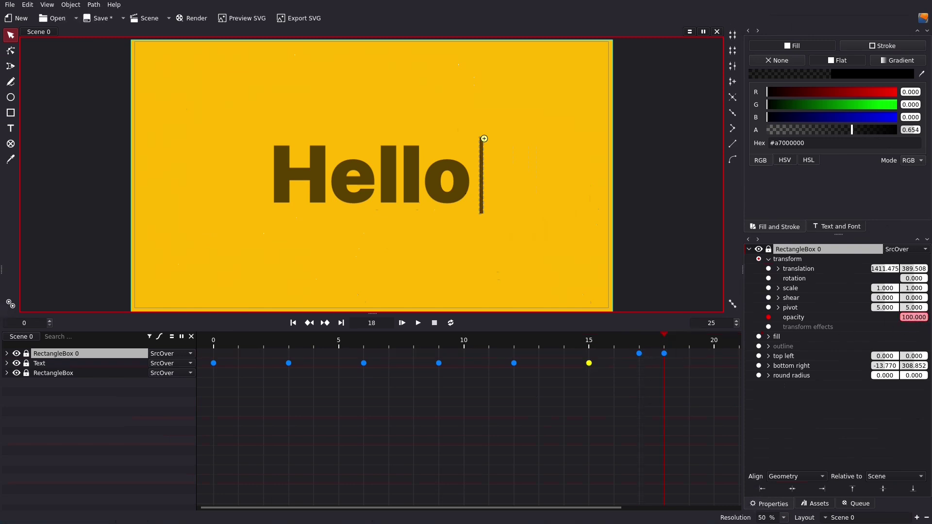
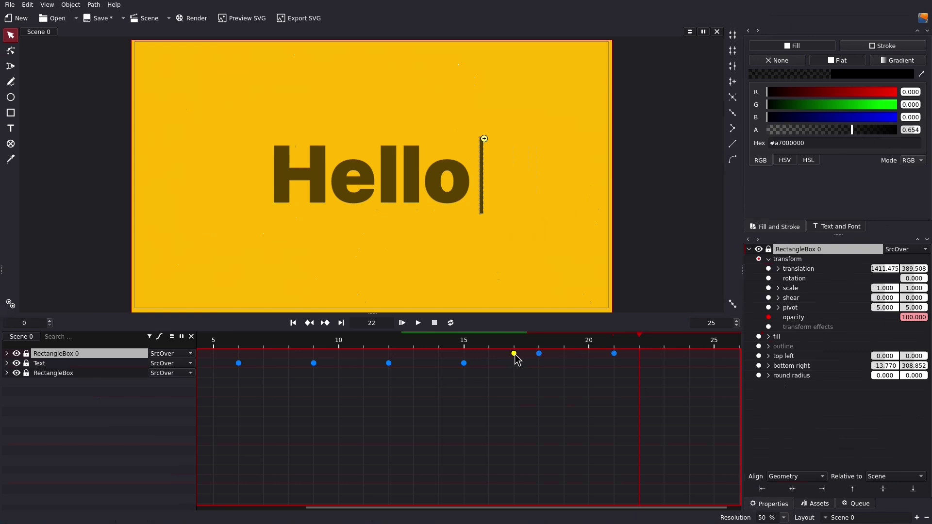
Paste the cursor rectangle's zero-opacity keyframe from frame 17 at frame 22.
key("ctrl+v")
left_click(539, 353)
left_click_drag(587, 352, 640, 354)
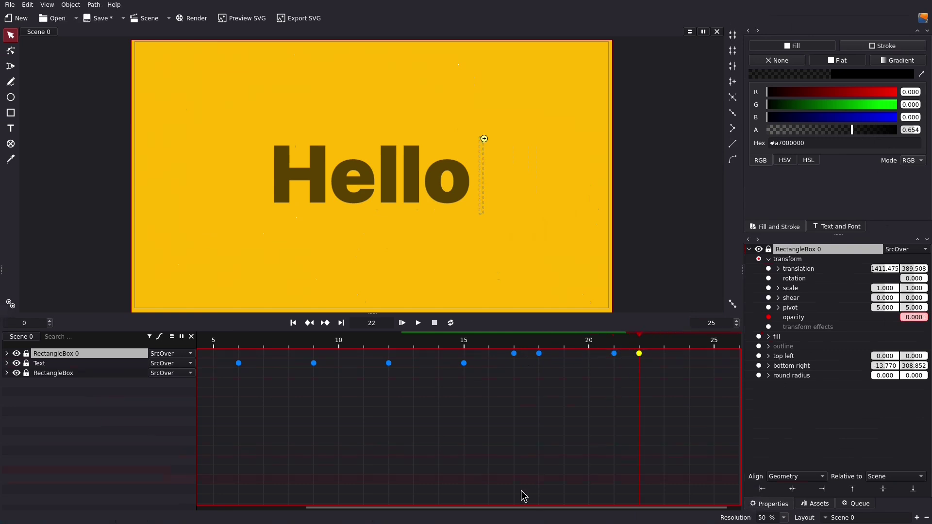
Extend the scene's end frame to 50.
left_click(719, 323)
double_click(720, 323)
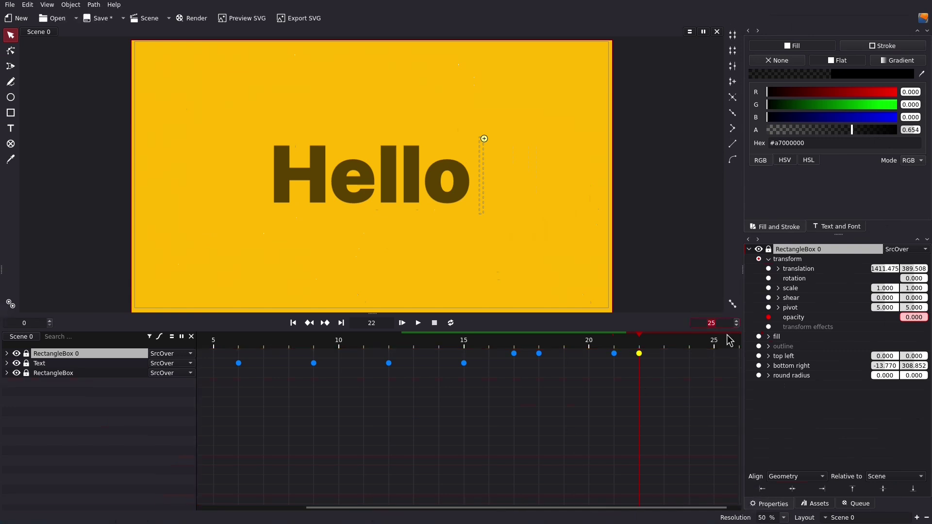
key("Return")
scroll(475, 409, "down", 2)
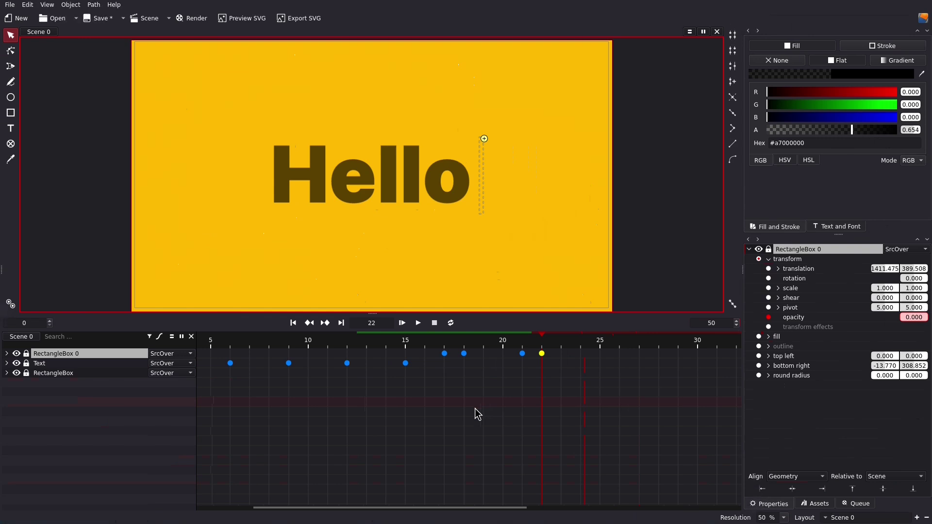
Copy the cursor's opacity keyframes at frames 18, 21 and 22, paste them starting at frame 24, and preview the blink.
left_click_drag(409, 346, 549, 378)
left_click(458, 402)
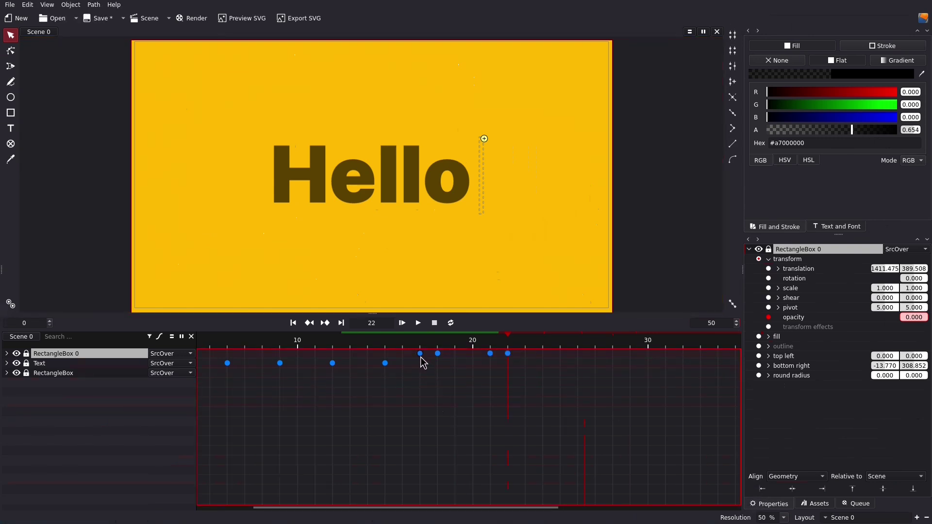
left_click_drag(436, 369, 561, 347)
key("ctrl+v")
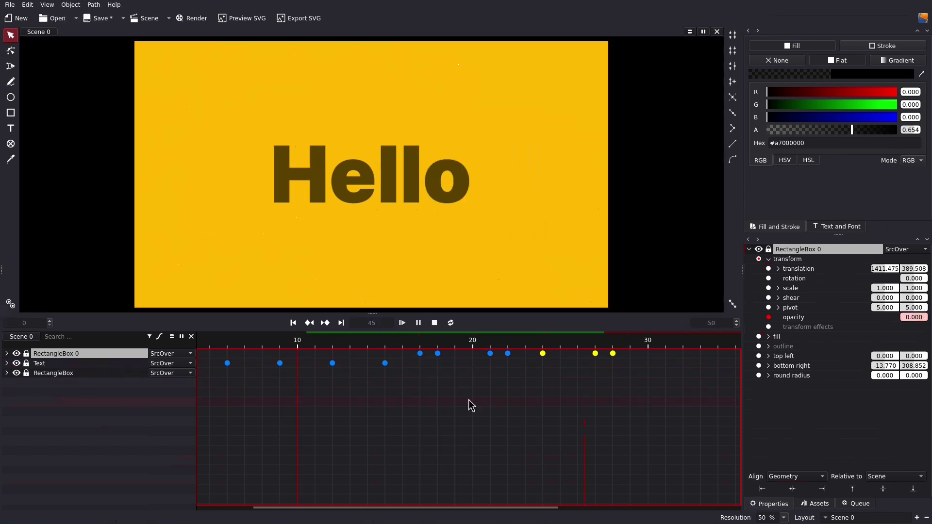
key("space")
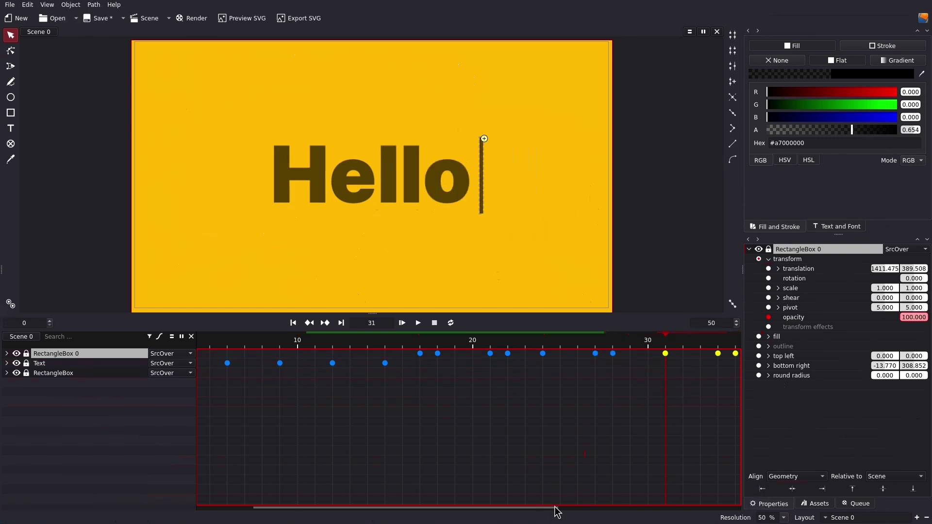
Paste the copied blink keyframes again further along, with the last group starting at frame 38, and preview the animation.
left_click_drag(553, 507, 727, 495)
left_click(501, 345)
key("ctrl+v")
left_click_drag(433, 511, 306, 510)
left_click(367, 356)
key("space")
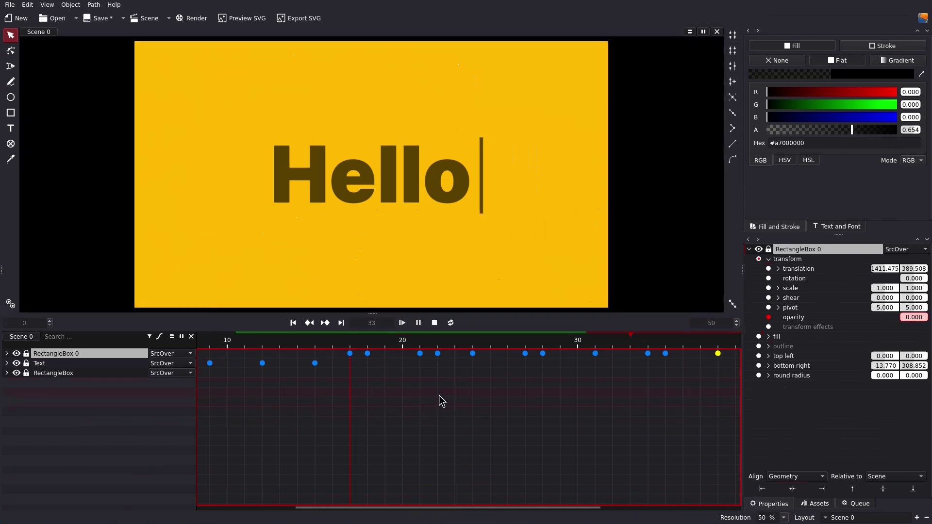
key("space")
Set the scene's end frame to 100.
left_click_drag(460, 509, 577, 509)
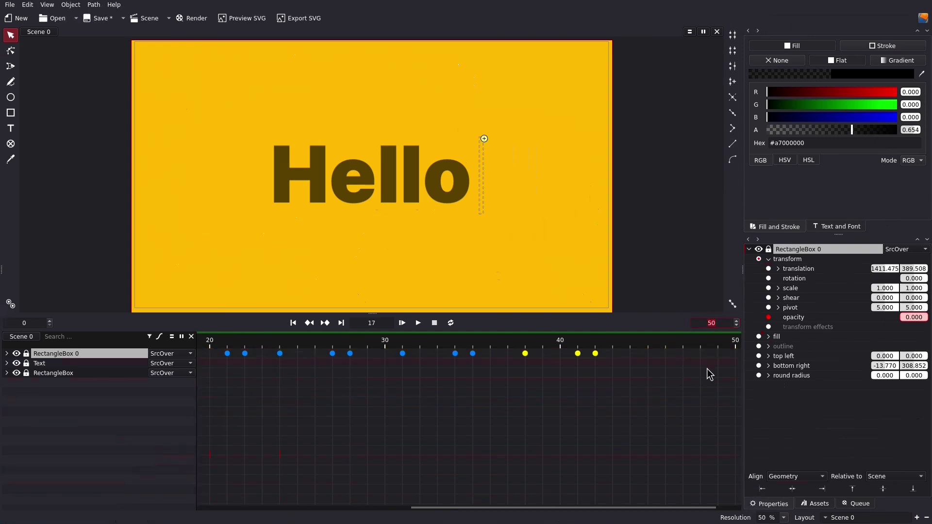
type("100")
key("Return")
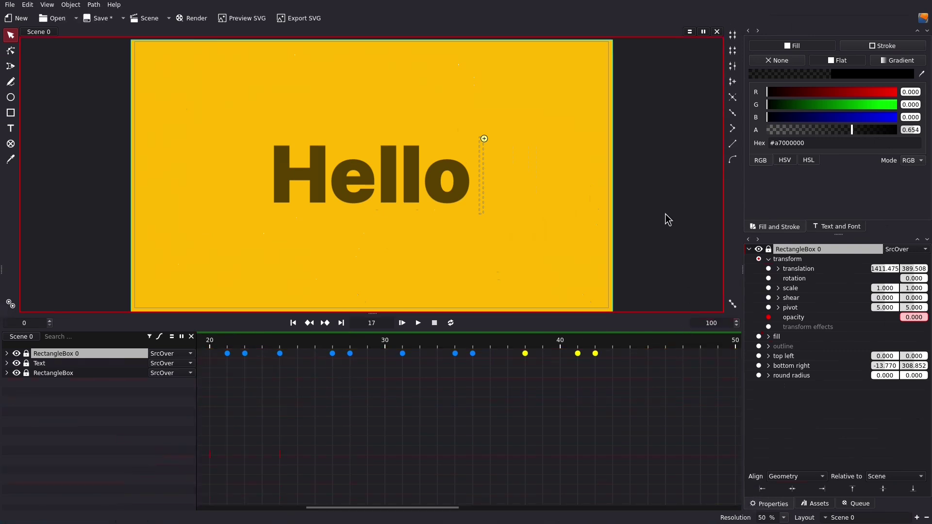
Delete all of the cursor's pasted opacity keyframes from frame 24 onward.
left_click_drag(338, 507, 309, 514)
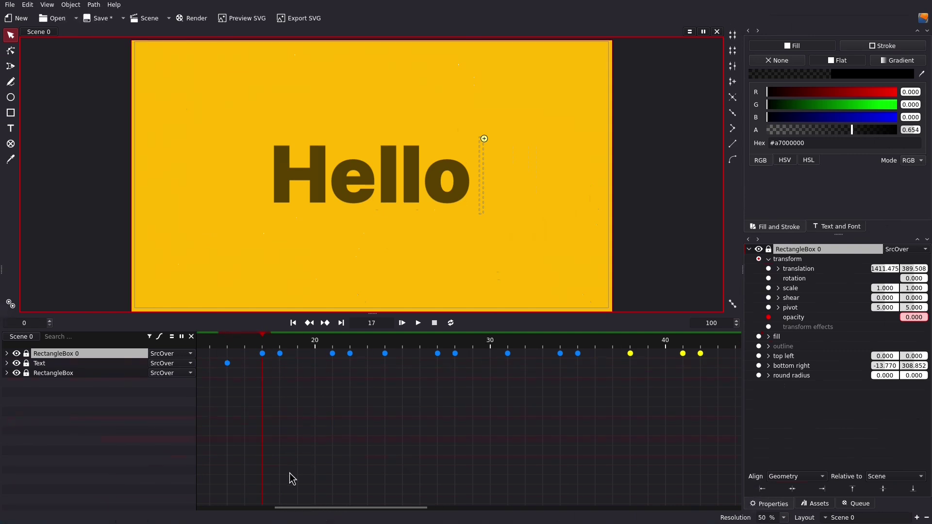
left_click_drag(284, 345, 367, 342)
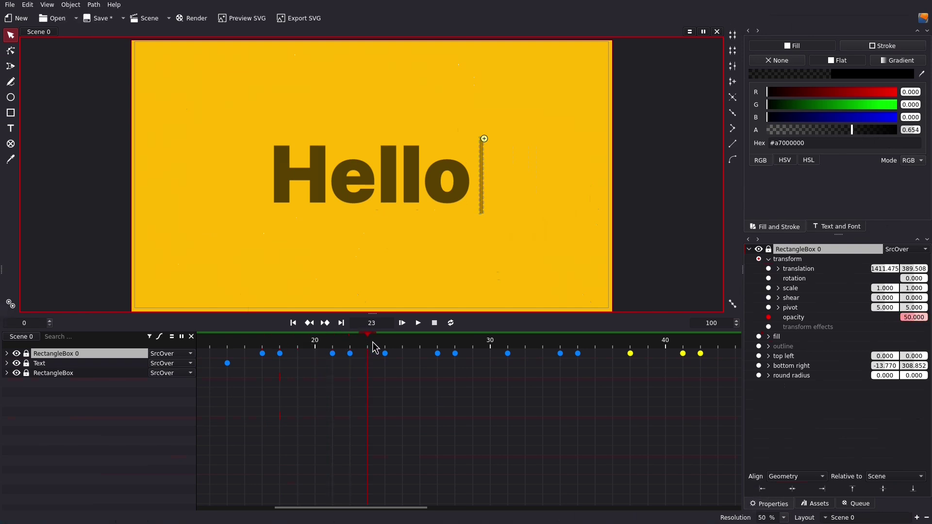
mouse_move(366, 344)
left_mouse_down()
mouse_move(353, 346)
mouse_move(384, 352)
mouse_move(353, 348)
left_mouse_up()
left_click_drag(711, 394, 379, 347)
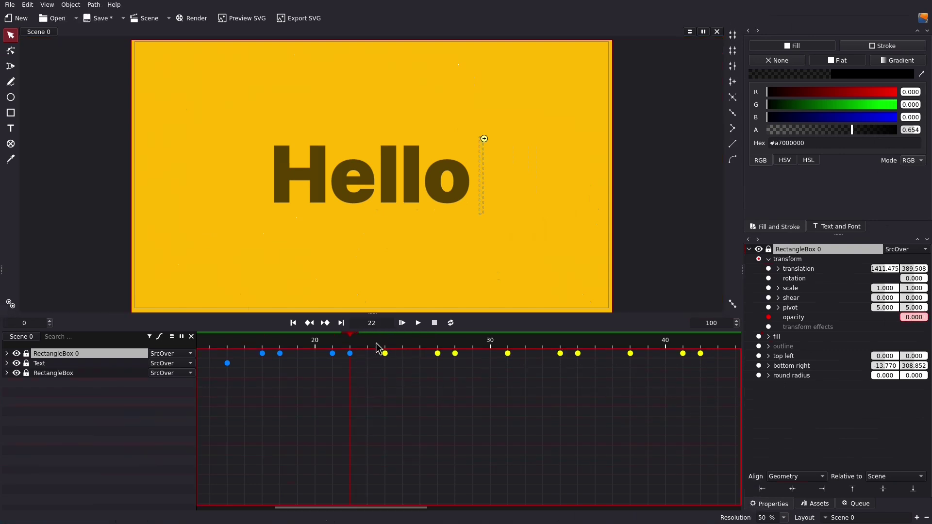
key("Delete")
Key the cursor rectangle's opacity at 100 on frame 23 and at 0 on frame 24.
left_click_drag(246, 338, 354, 354)
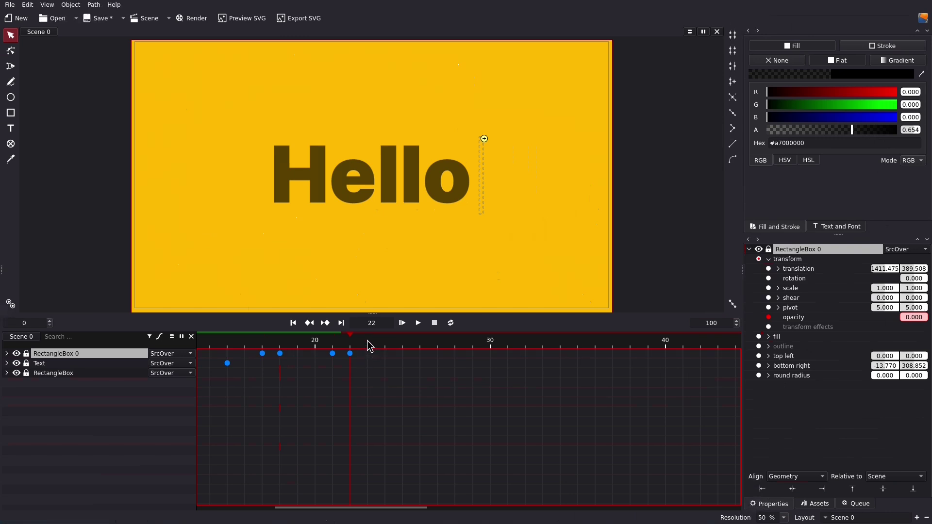
left_click(262, 354)
left_click(368, 351)
left_click(913, 317)
type("100")
key("Return")
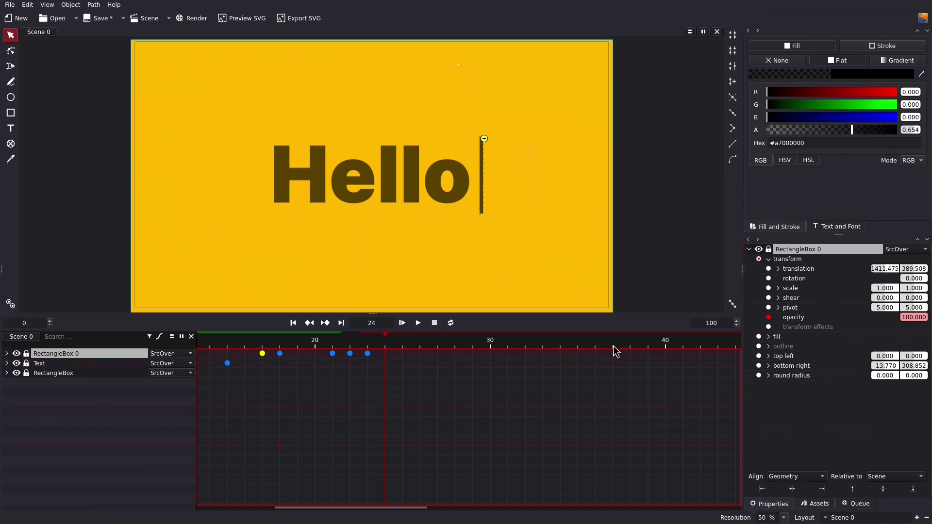
left_click(917, 318)
type("0")
key("Return")
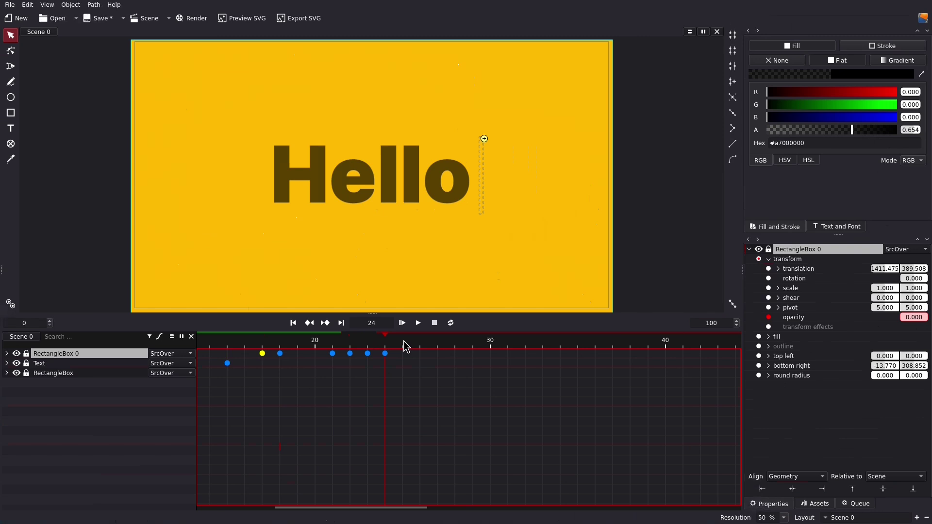
Move the two newest cursor keyframes so that opacity 0 falls on frame 30 and opacity 100 on frame 31.
left_click_drag(258, 342, 352, 361)
left_click(284, 365)
left_click(352, 365)
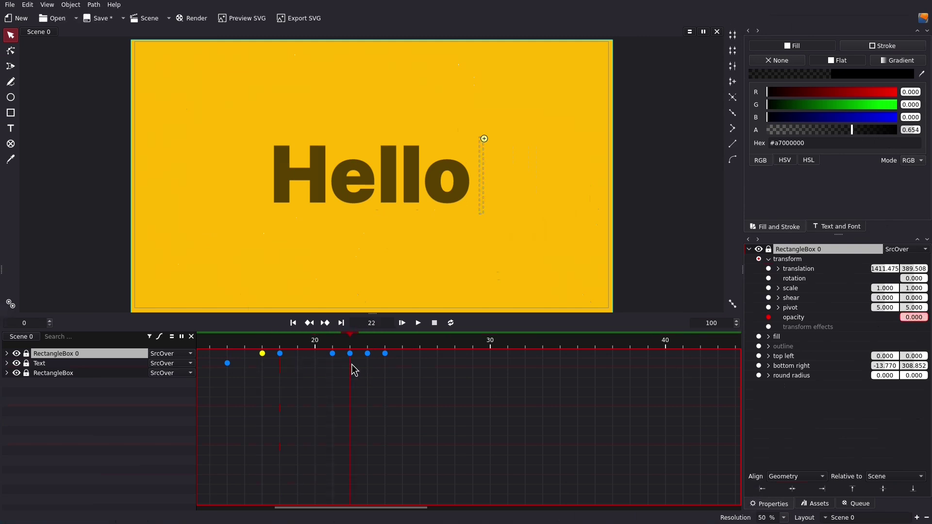
left_click_drag(370, 358, 416, 359)
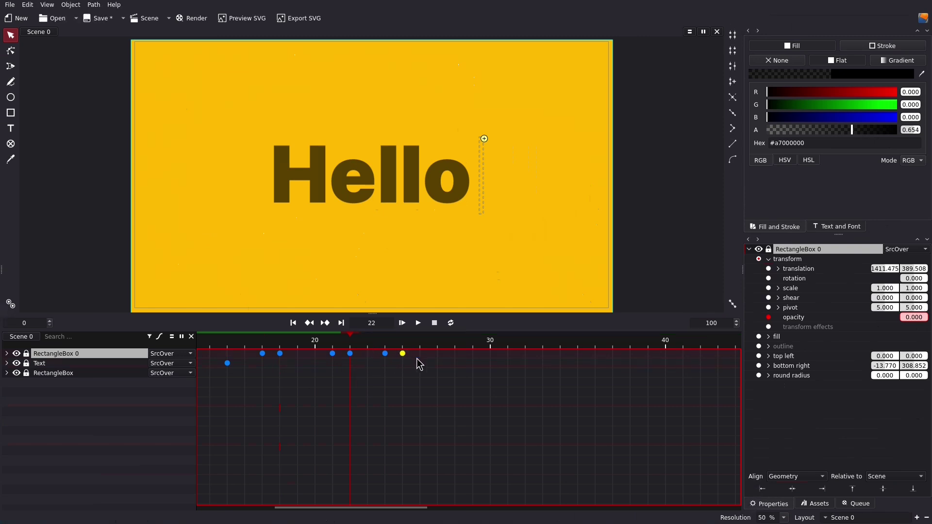
left_click(385, 352)
left_click_drag(419, 354, 455, 354)
left_click(333, 342)
left_click_drag(336, 346, 507, 350)
left_click(473, 354, "shift")
left_click(470, 348)
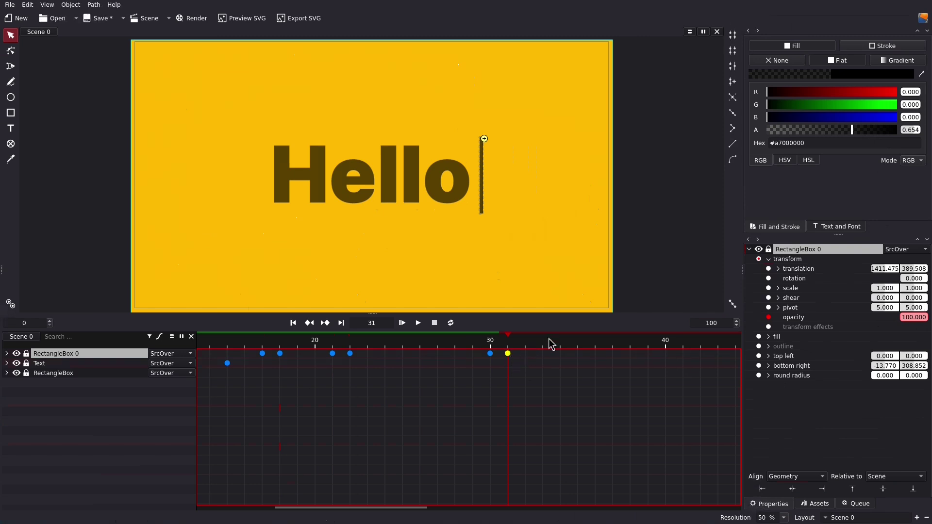
Copy the cursor's opacity 100 keyframe to frame 35 and its opacity 0 keyframe to frame 36.
left_click(576, 344)
key("ctrl+v")
left_click(490, 354)
left_click(594, 345)
key("ctrl+v")
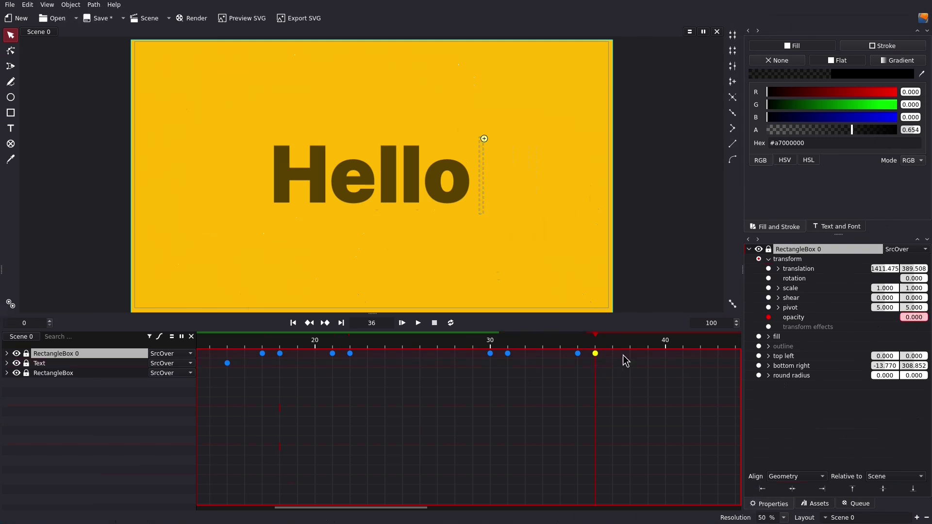
Copy the cursor's opacity 0 keyframe to frame 40 and its opacity 100 keyframe to frame 41, and preview the animation.
left_click(670, 347)
key("ctrl+v")
left_click(578, 353)
key("ctrl+c")
left_click(682, 346)
key("ctrl+v")
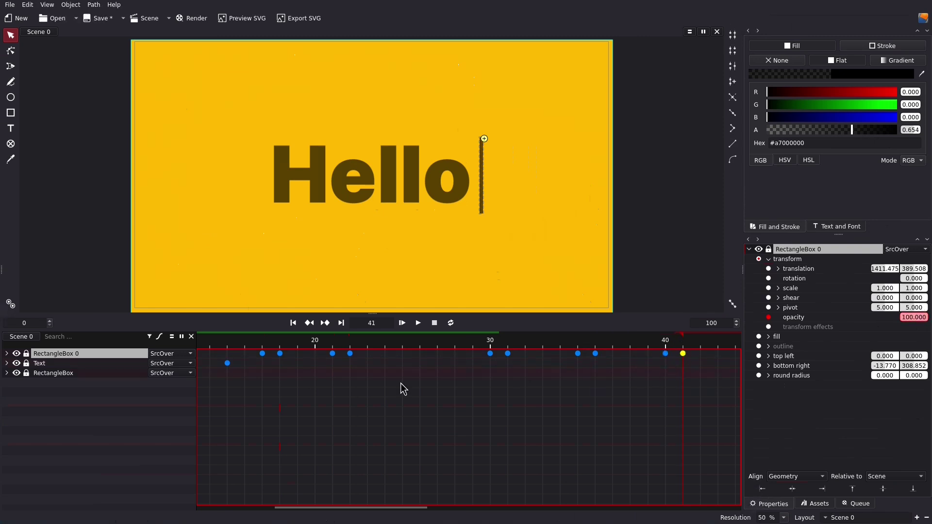
left_click_drag(281, 508, 259, 508)
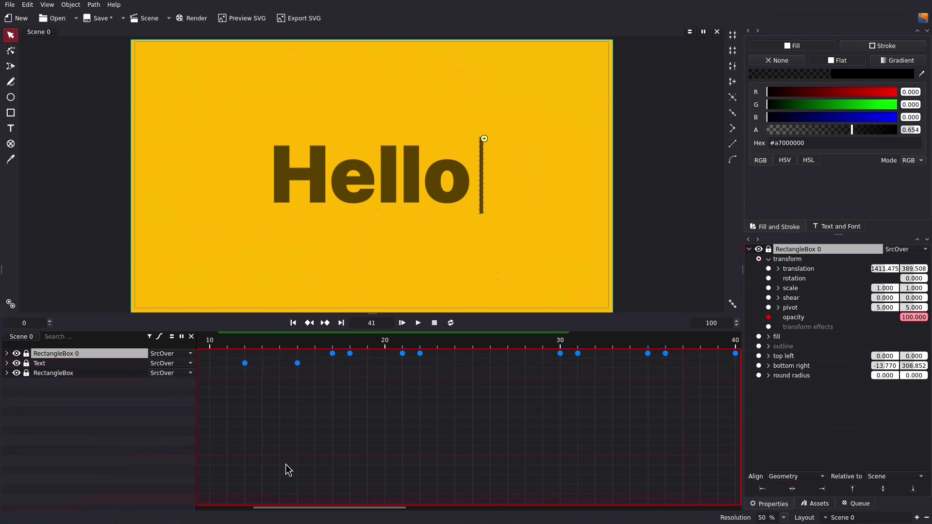
key("space")
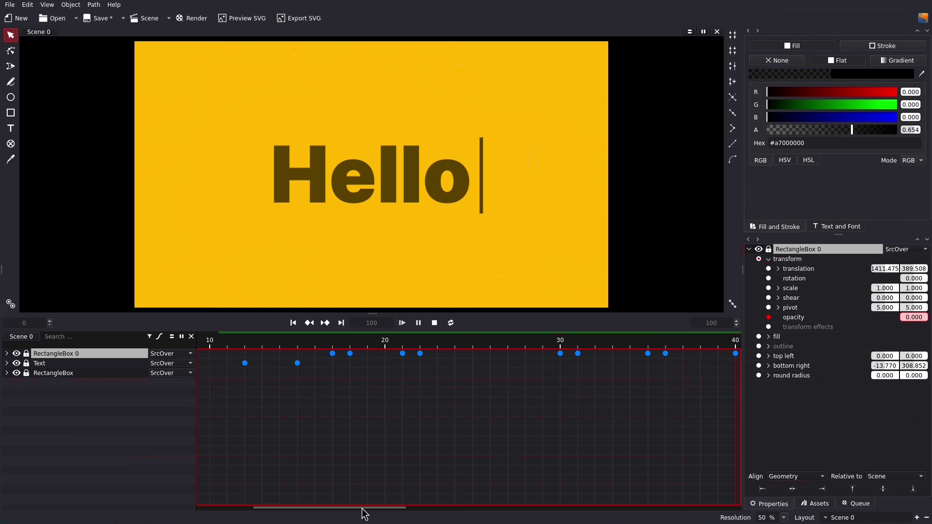
key("space")
Copy the cursor's four keyframes at frames 35, 36, 40 and 41 and paste them starting at frame 46.
left_click_drag(372, 507, 318, 508)
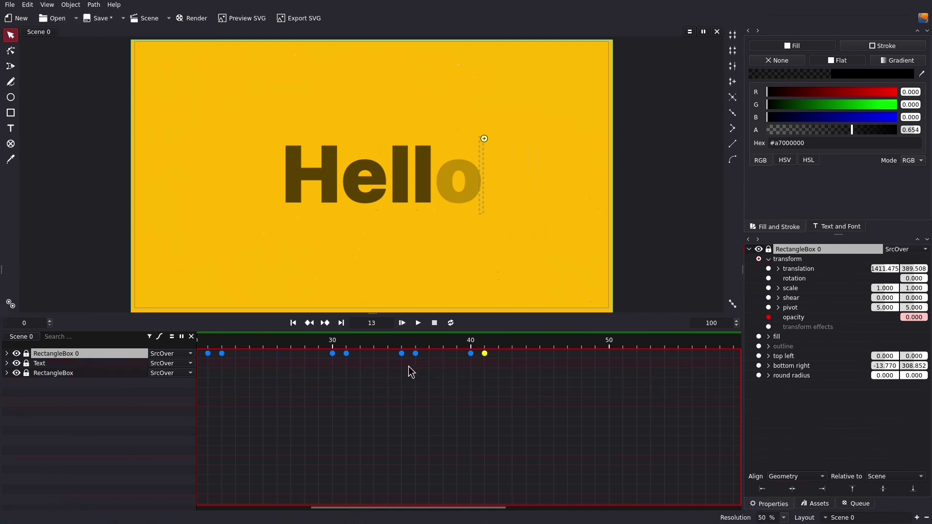
left_click(486, 354)
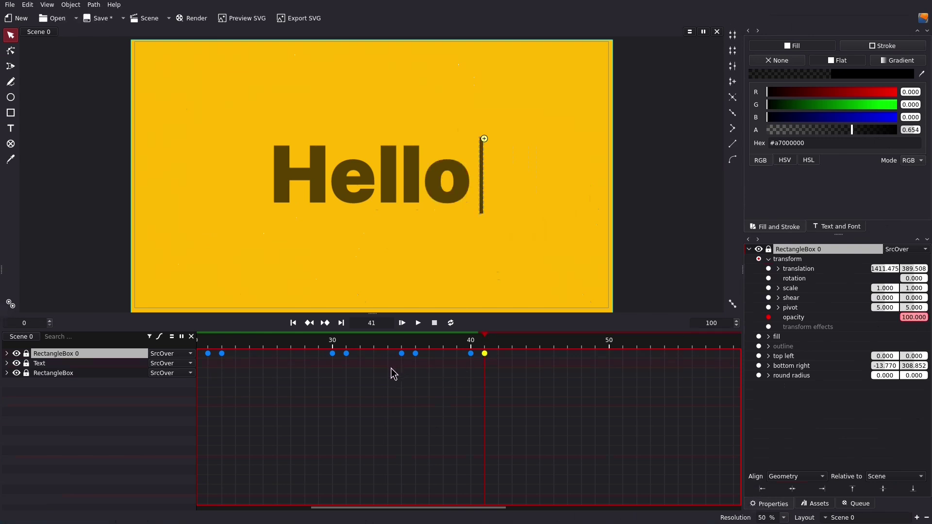
left_click_drag(426, 371, 510, 338)
left_click(554, 344)
key("ctrl+c")
key("ctrl+v")
Paste the same four-keyframe blink group starting at frame 56 and preview the animation from frame 29.
left_click_drag(452, 508, 589, 508)
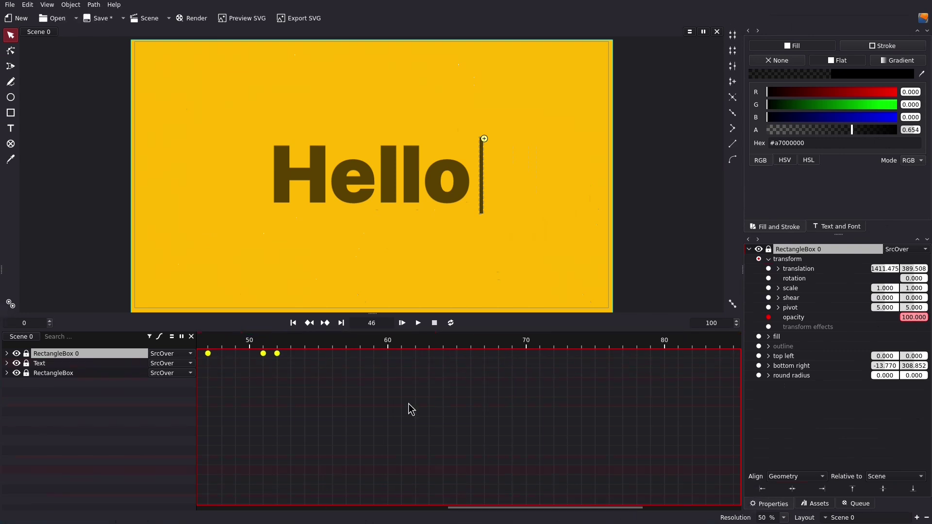
left_click(331, 340)
key("ctrl+v")
left_click_drag(461, 510, 372, 509)
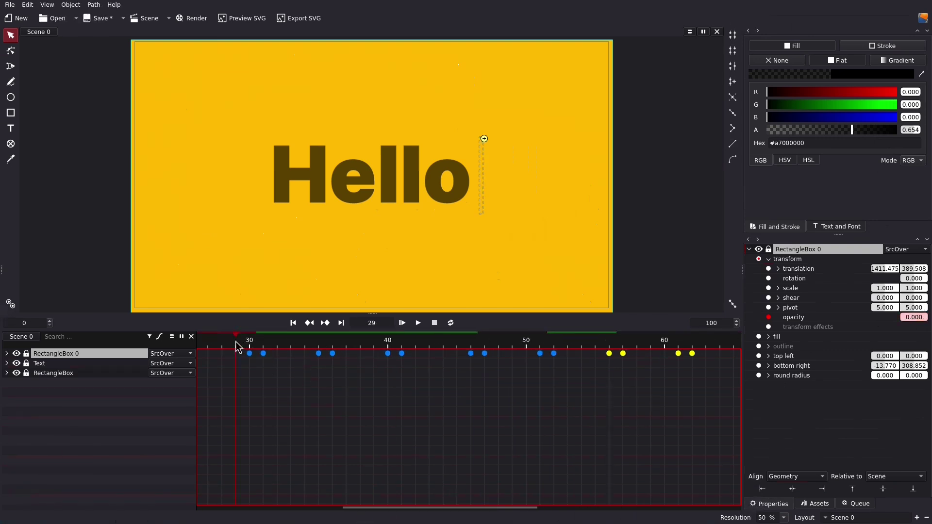
key("space")
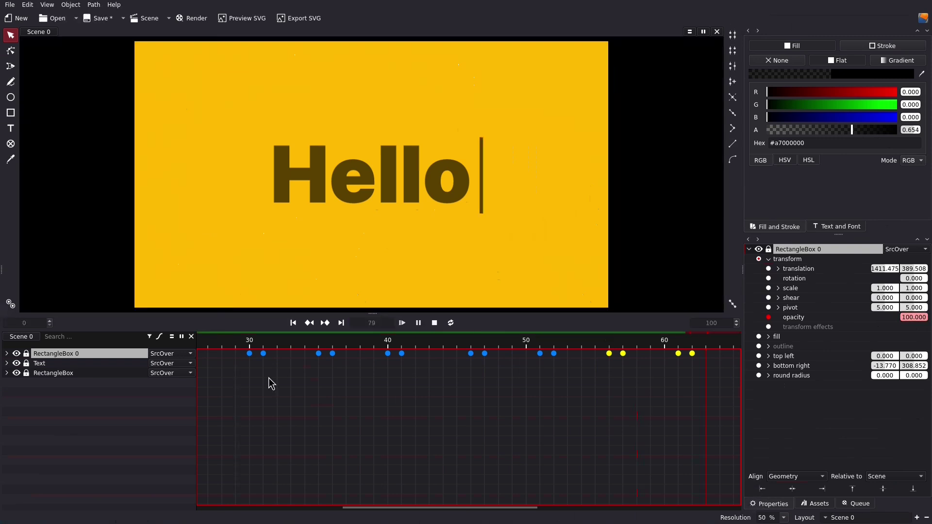
key("space")
left_click_drag(426, 508, 301, 515)
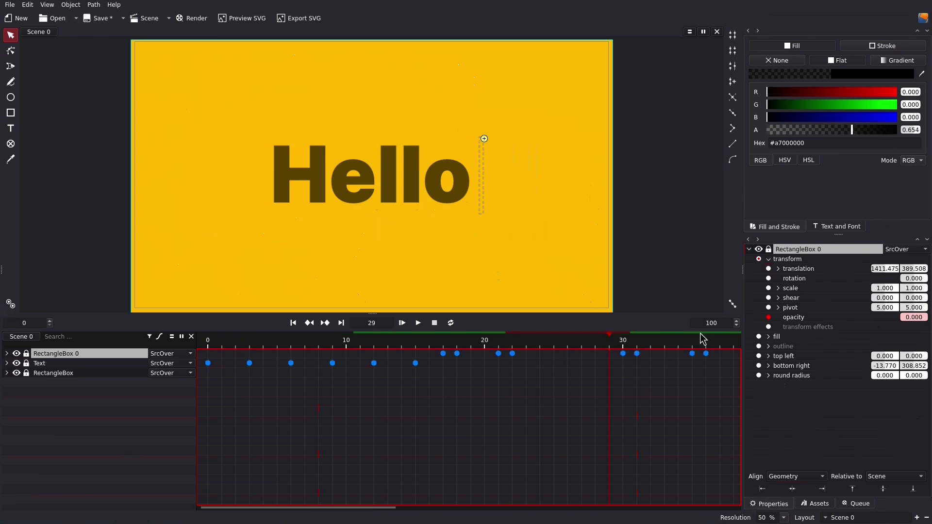
Add the scene to the render queue with 100% resolution, 1920 x 1080, and frame range 0 to 100.
left_click(845, 505)
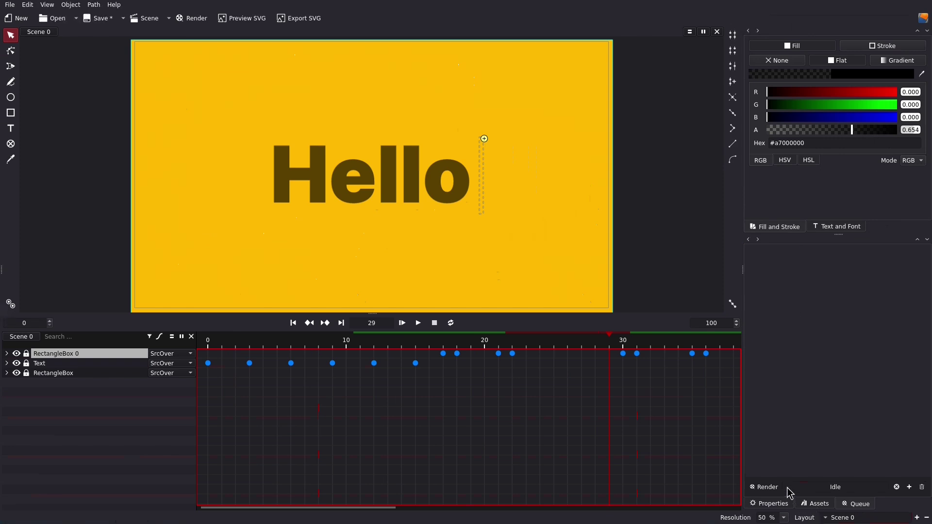
left_click(909, 488)
left_click(766, 253)
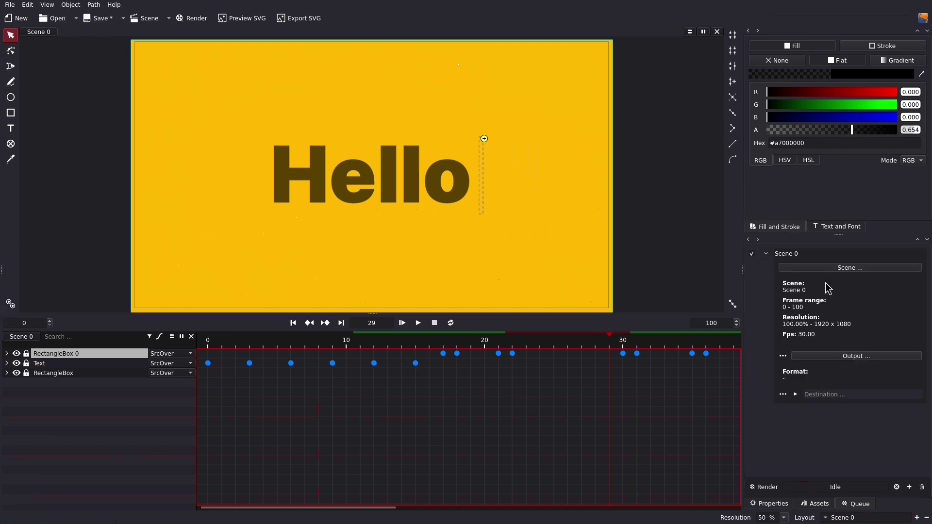
left_click(837, 269)
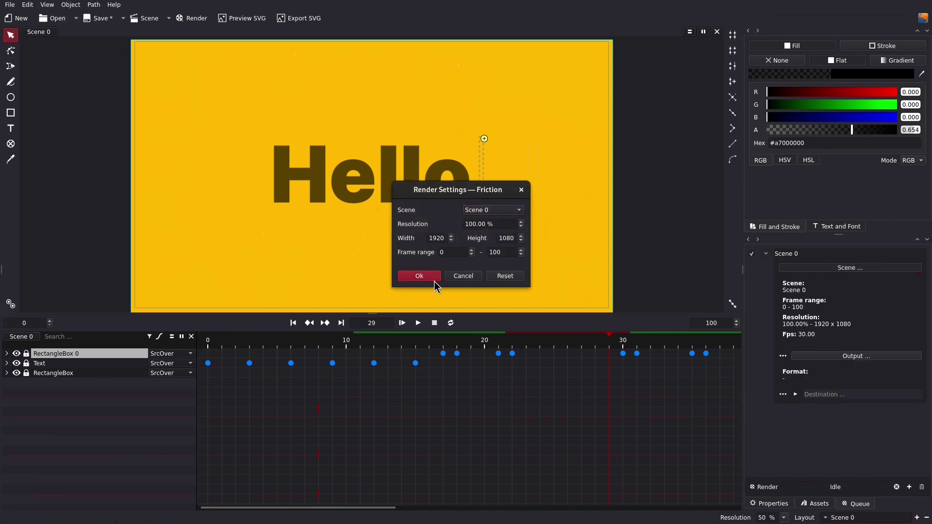
left_click(419, 275)
Set the render output to MP4 (MPEG-4 Part 14) with audio off, and render the scene to untitled.mp4.
left_click(831, 356)
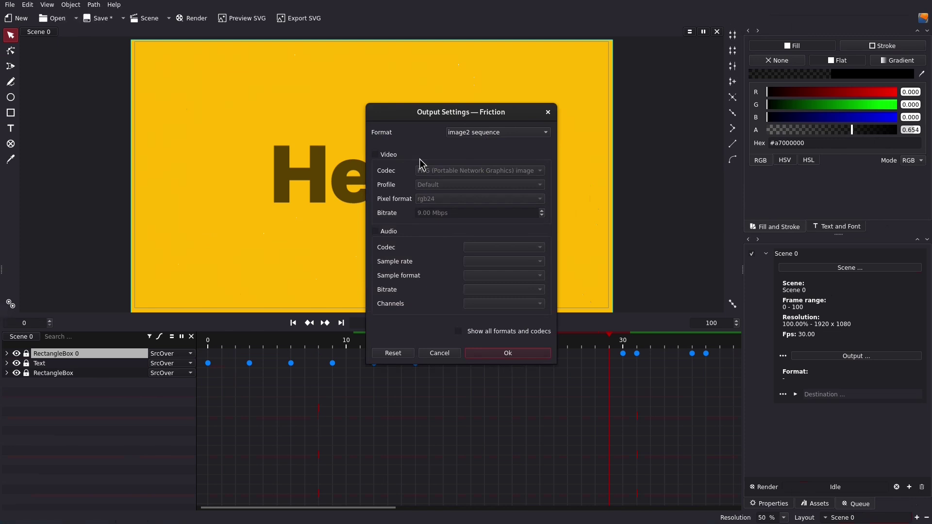
left_click(467, 132)
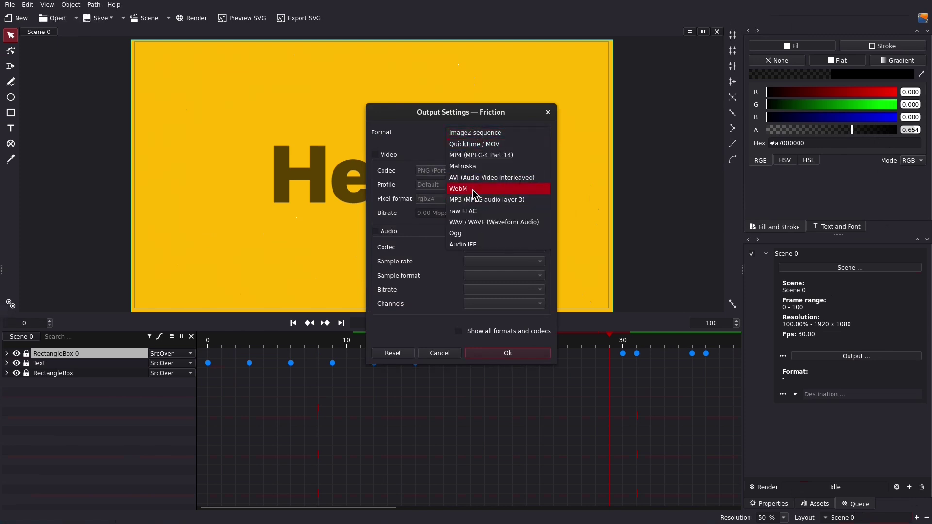
left_click(473, 155)
left_click(376, 231)
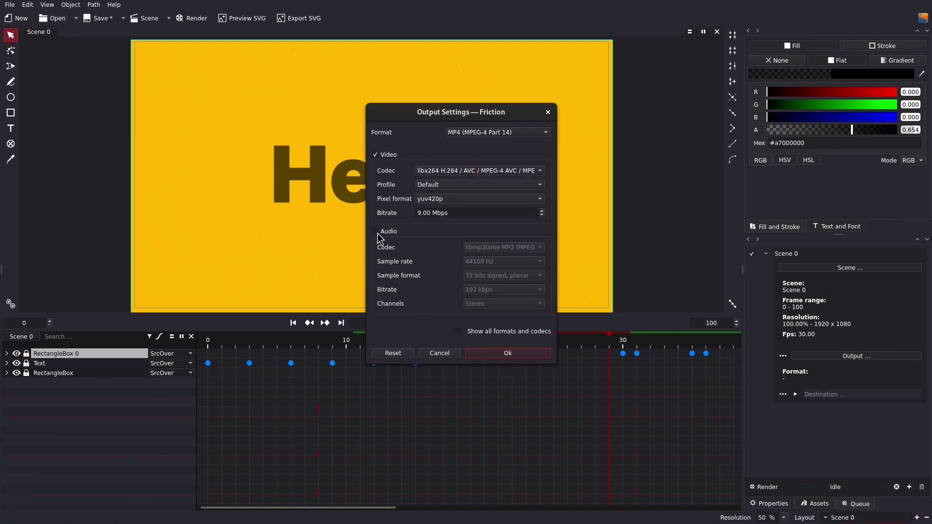
left_click(489, 353)
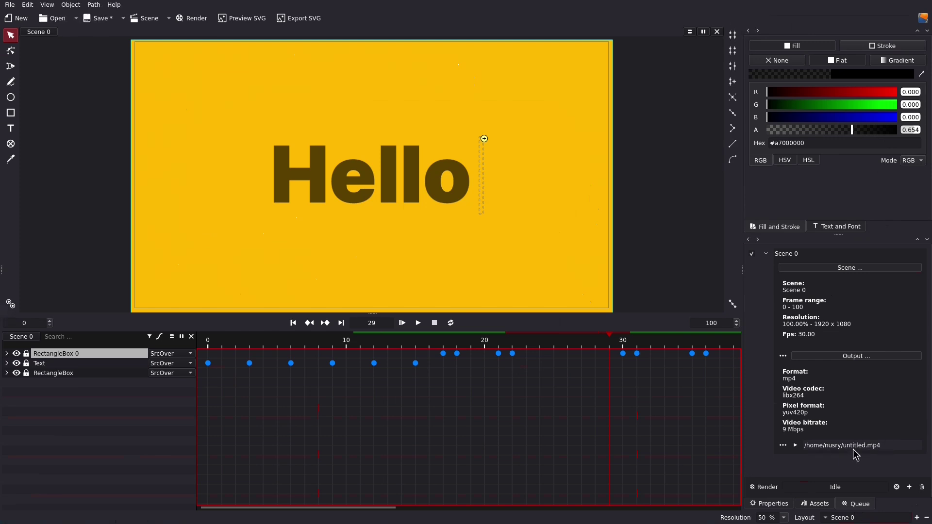
left_click(766, 488)
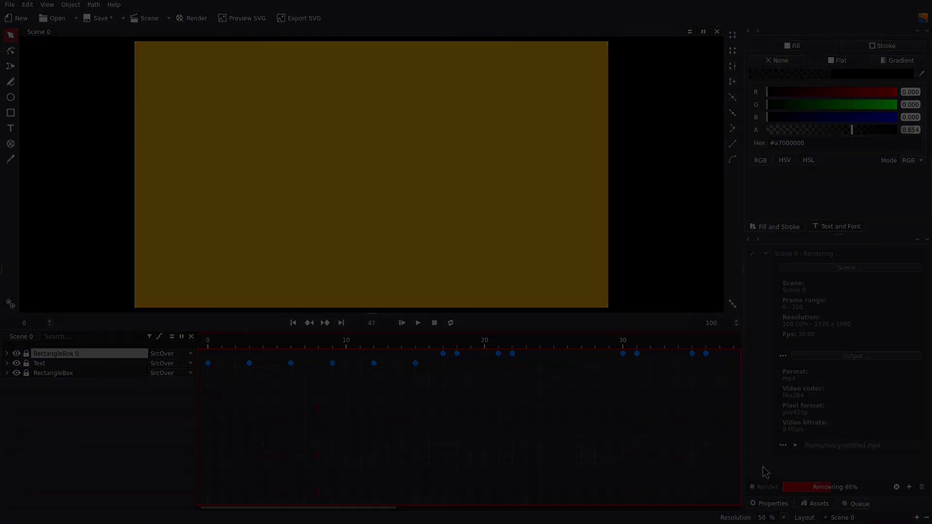